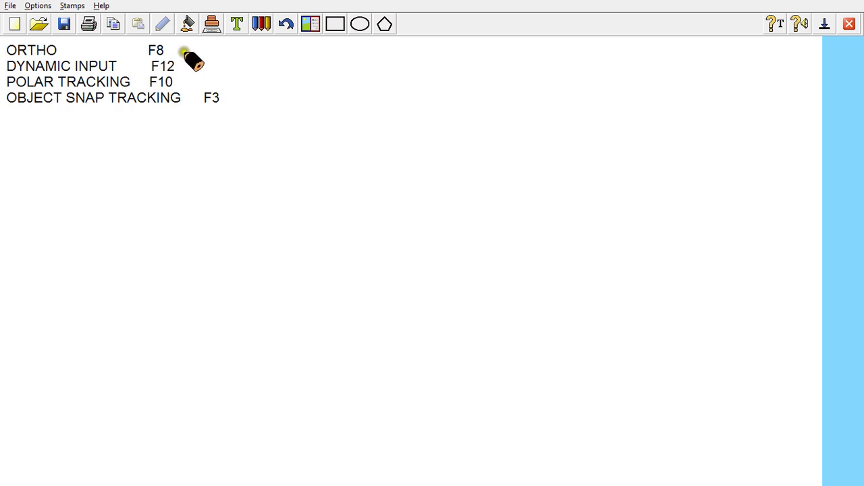
Mark the list of shortcut notes with a hand-drawn bracket and switch to the AutoCAD drawing of the dimensioned rectangle
{"action": "mouse_move", "coordinate": [221, 47]}
{"action": "left_mouse_down"}
{"action": "mouse_move", "coordinate": [252, 95]}
{"action": "mouse_move", "coordinate": [240, 106]}
{"action": "left_mouse_up"}
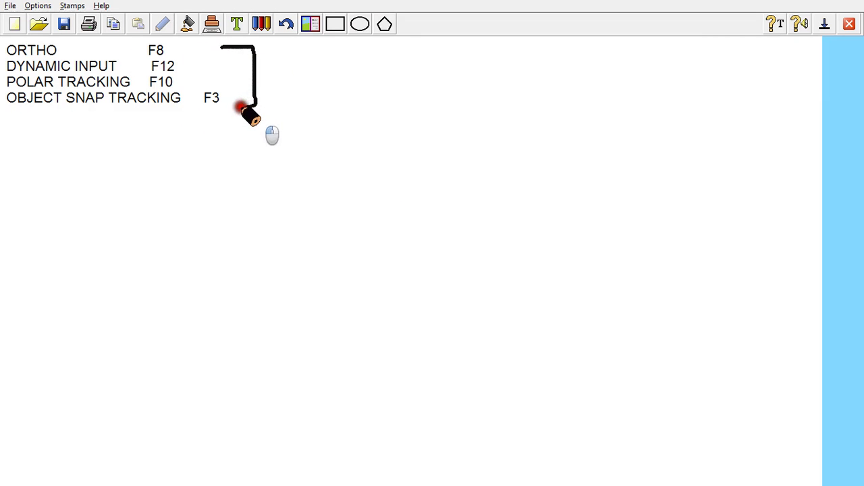
{"action": "key", "text": "alt+Tab"}
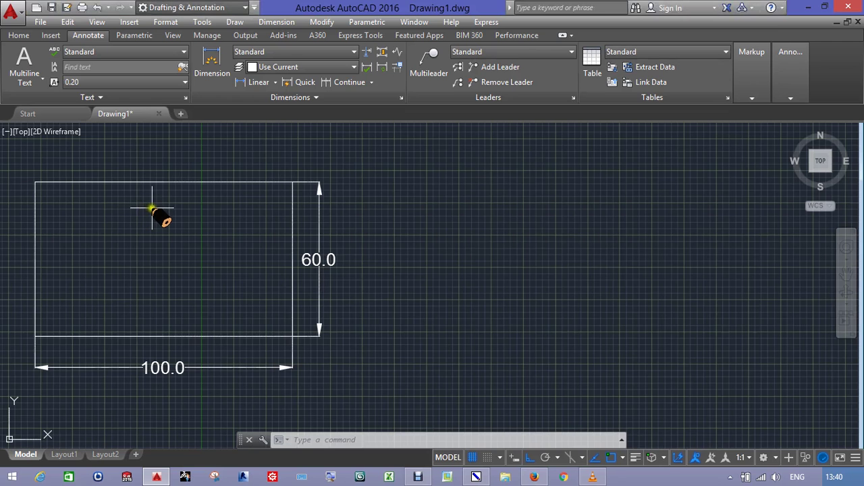
{"action": "scroll", "coordinate": [472, 243], "scroll_direction": "down", "scroll_amount": 1}
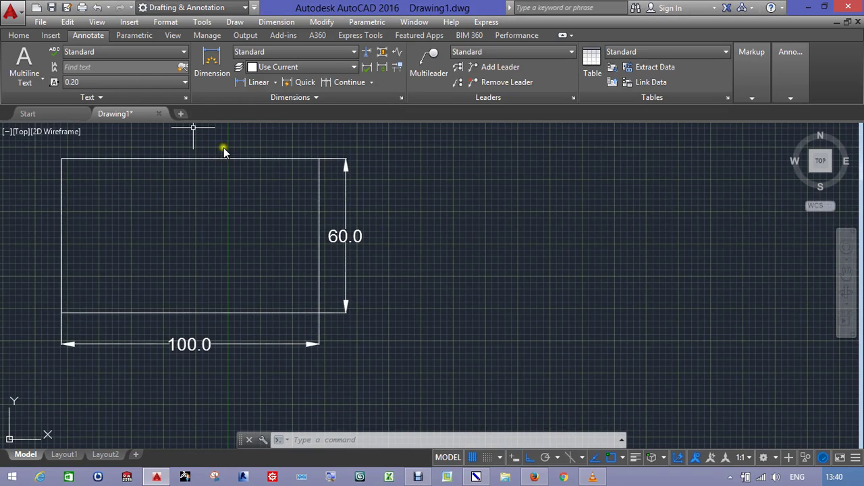
{"action": "left_click", "coordinate": [19, 35]}
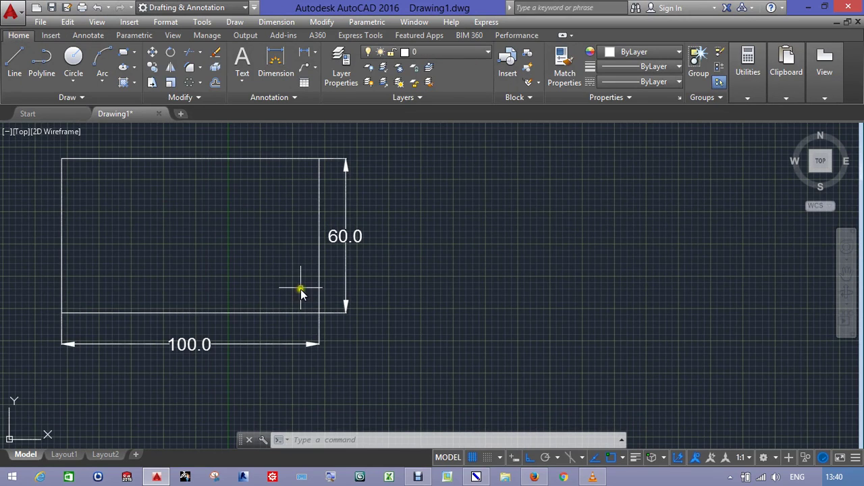
{"action": "middle_click_drag", "start_coordinate": [283, 268], "coordinate": [297, 288]}
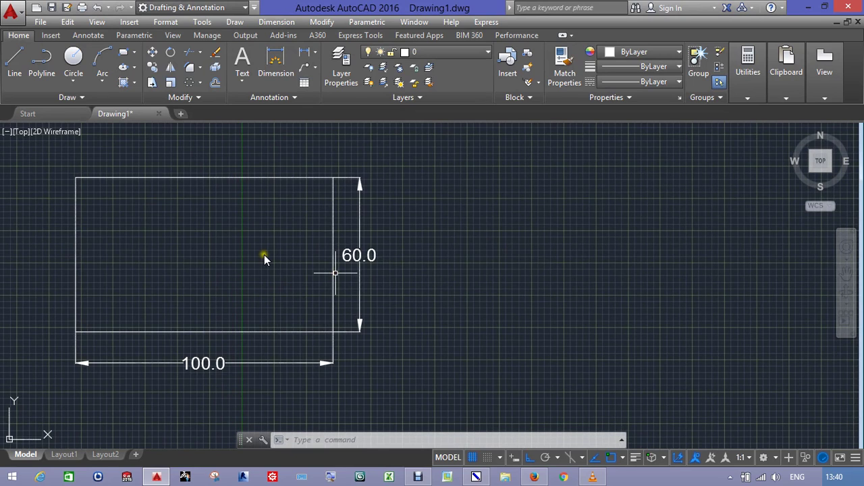
Toggle Ortho mode off and back on twice
{"action": "left_click", "coordinate": [530, 457]}
{"action": "left_click", "coordinate": [530, 457]}
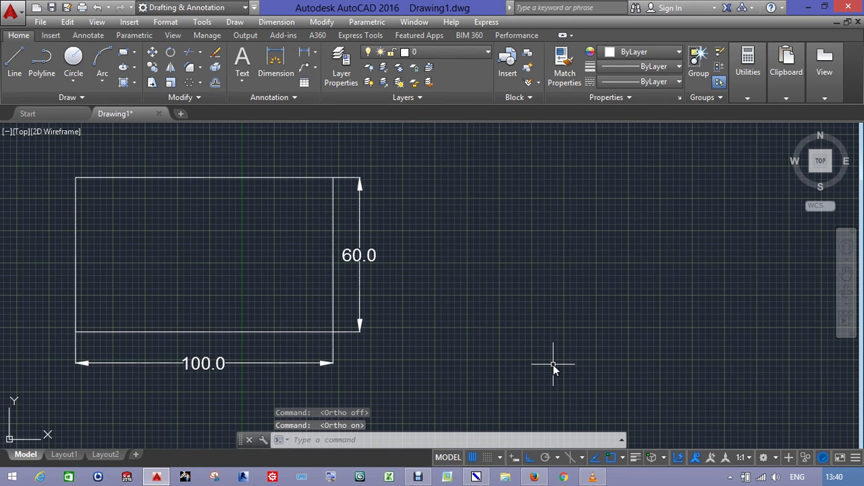
{"action": "key", "text": "F8"}
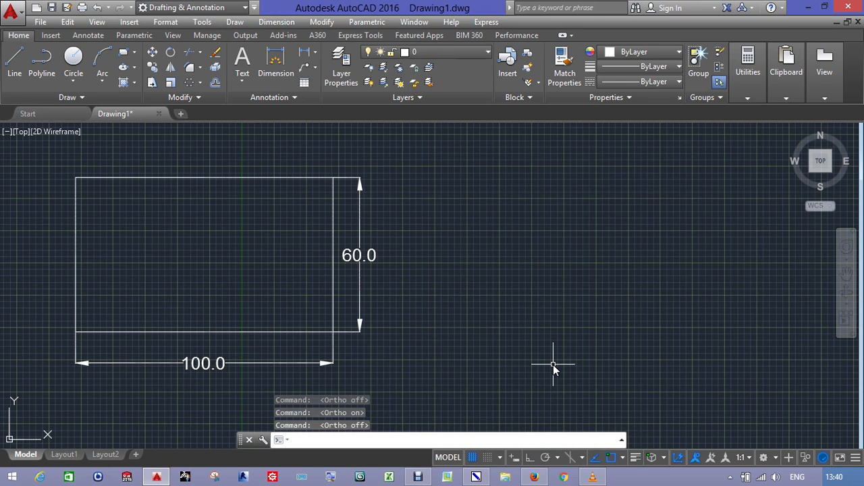
{"action": "key", "text": "F8"}
Draw a short vertical line in the empty area beside the dimensioned rectangle, toggling Ortho off and back on before placing its end
{"action": "type", "text": "l"}
{"action": "key", "text": "Return"}
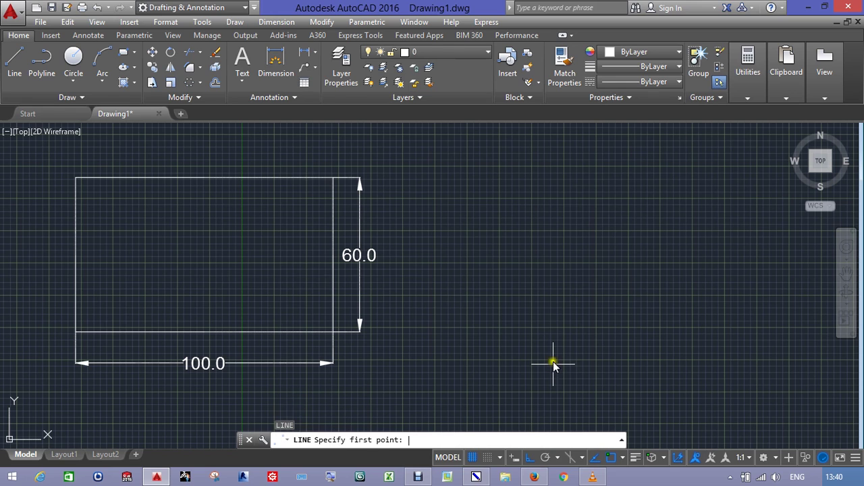
{"action": "left_click", "coordinate": [466, 243]}
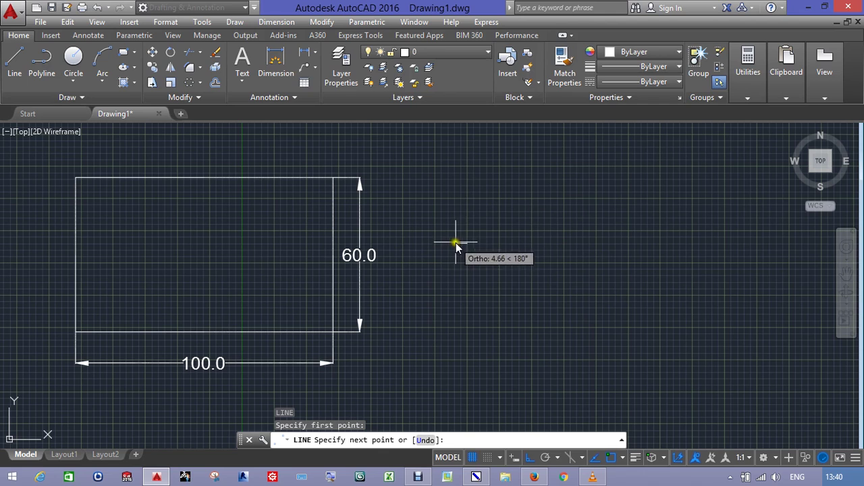
{"action": "left_click", "coordinate": [527, 453]}
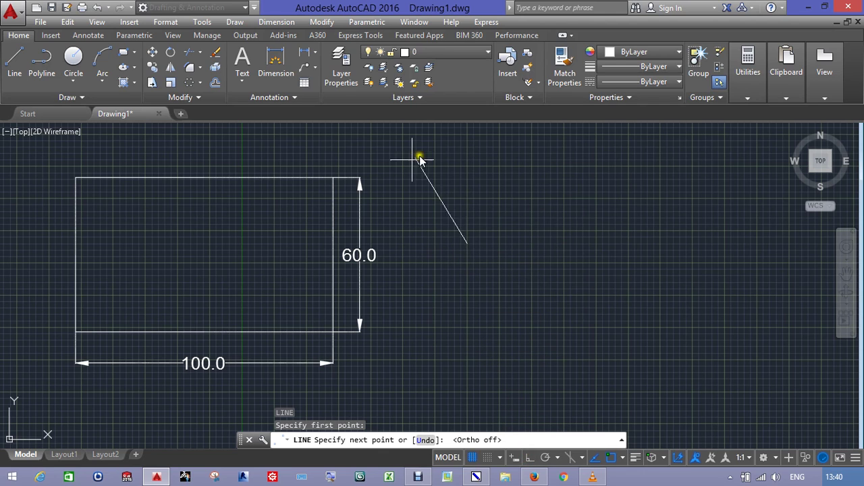
{"action": "left_click", "coordinate": [529, 459]}
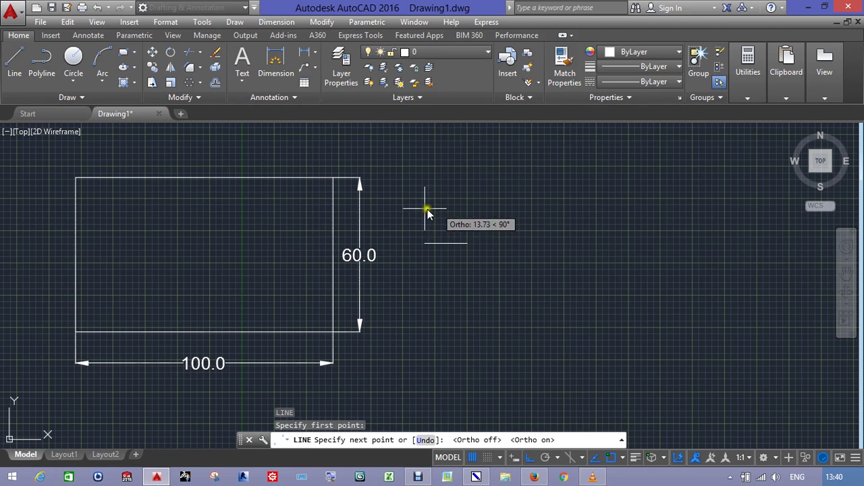
{"action": "left_click", "coordinate": [475, 311]}
{"action": "key", "text": "Escape"}
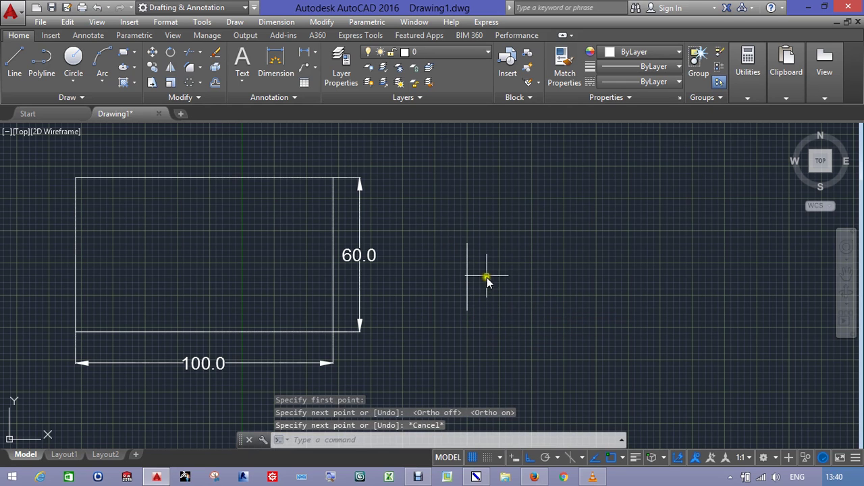
Delete the short vertical line beside the rectangle
{"action": "left_click", "coordinate": [468, 279]}
{"action": "left_click", "coordinate": [442, 292]}
{"action": "key", "text": "Delete"}
{"action": "scroll", "coordinate": [443, 289], "scroll_direction": "down", "scroll_amount": 1}
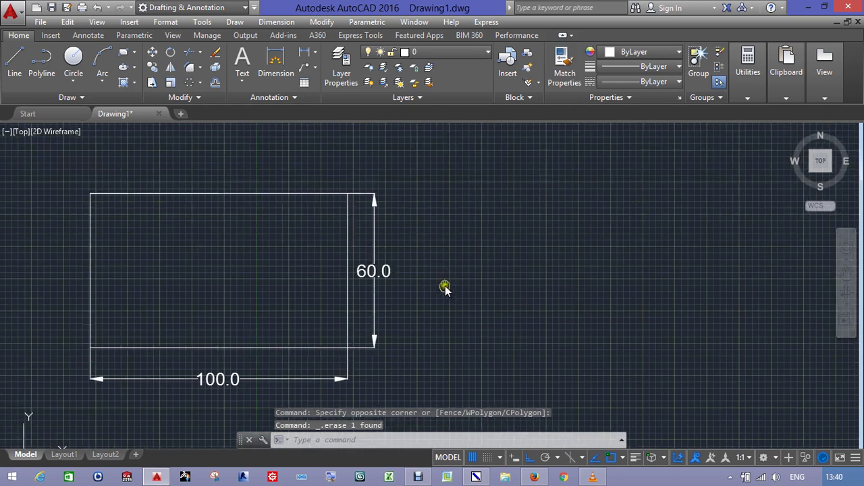
{"action": "scroll", "coordinate": [436, 282], "scroll_direction": "up", "scroll_amount": 1}
Consult the shortcut list in the notes window and return to the AutoCAD drawing
{"action": "key", "text": "alt+Tab"}
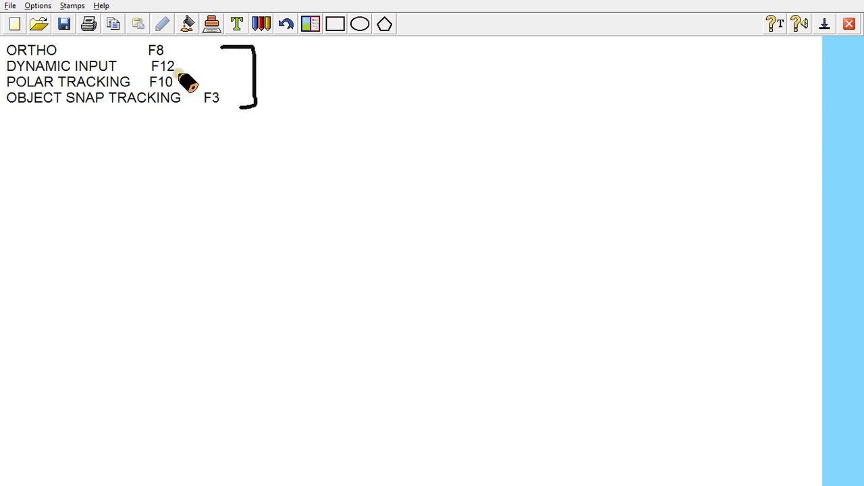
{"action": "key", "text": "alt+Tab"}
{"action": "scroll", "coordinate": [454, 278], "scroll_direction": "down", "scroll_amount": 1}
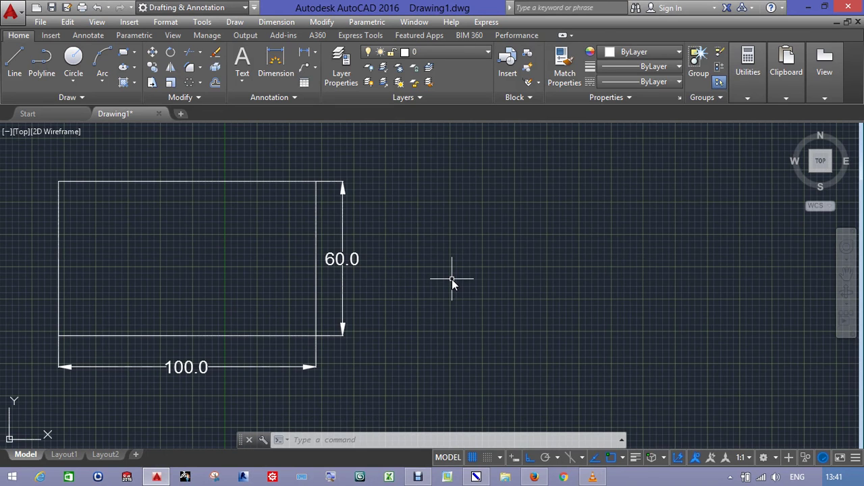
{"action": "mouse_move", "coordinate": [452, 279]}
{"action": "middle_mouse_down"}
{"action": "mouse_move", "coordinate": [469, 307]}
{"action": "mouse_move", "coordinate": [467, 280]}
{"action": "mouse_move", "coordinate": [451, 283]}
{"action": "middle_mouse_up"}
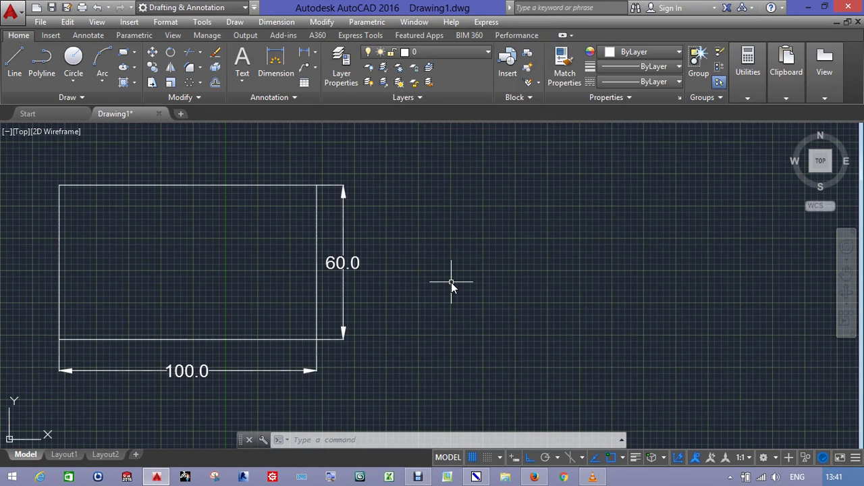
{"action": "type", "text": "l"}
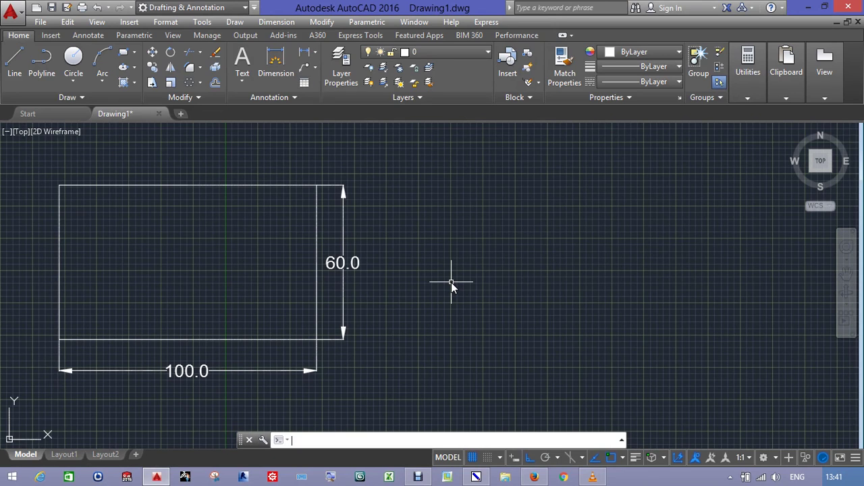
{"action": "key", "text": "Return"}
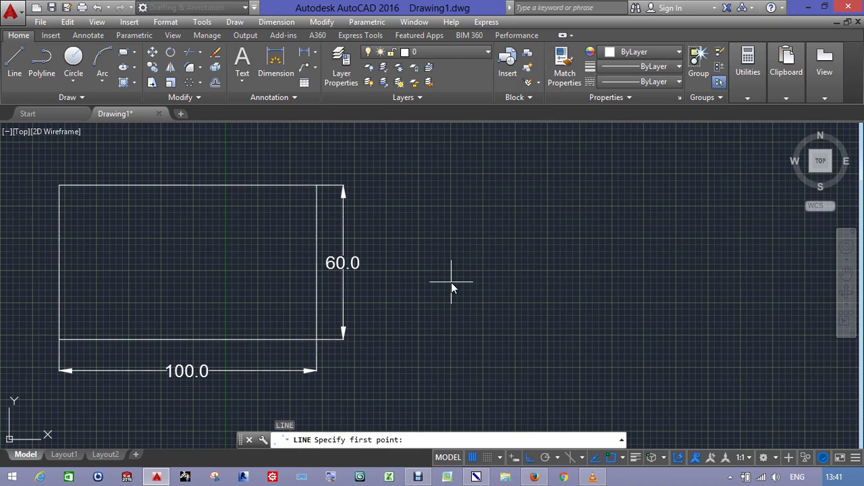
{"action": "key", "text": "Escape"}
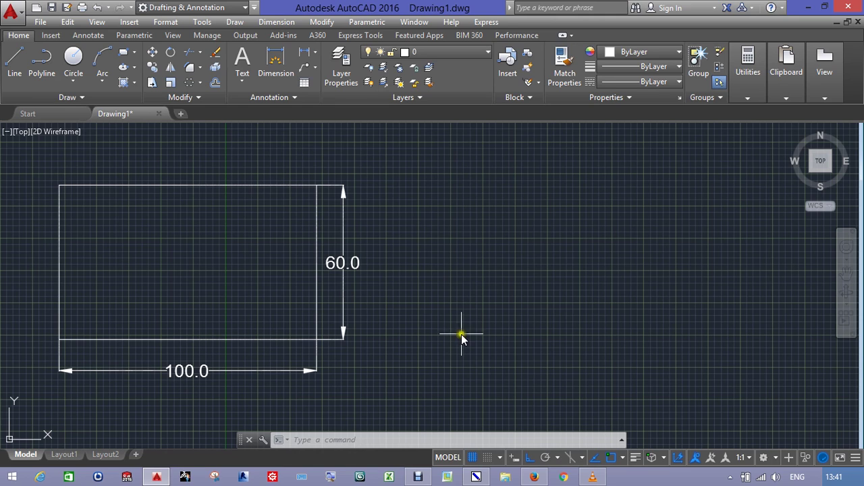
{"action": "left_click", "coordinate": [497, 385]}
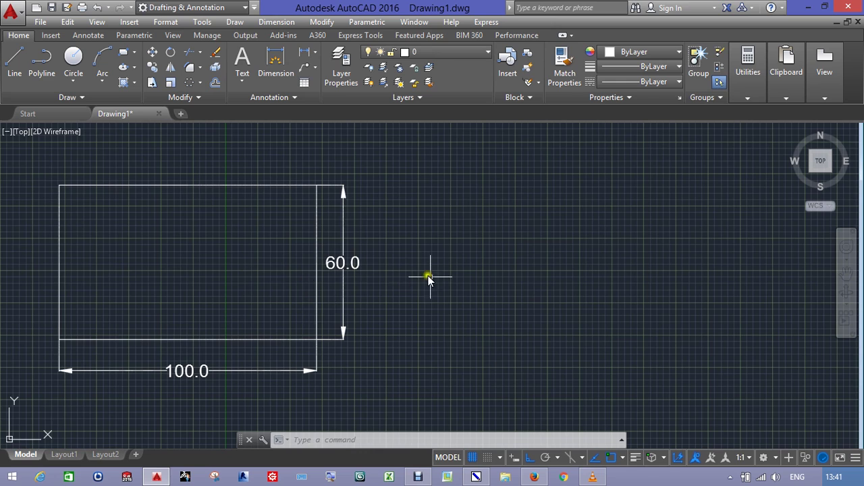
Try to draw a line from a free point beside the rectangle to the absolute coordinates 100,0, and undo the segment
{"action": "scroll", "coordinate": [432, 290], "scroll_direction": "down", "scroll_amount": 2}
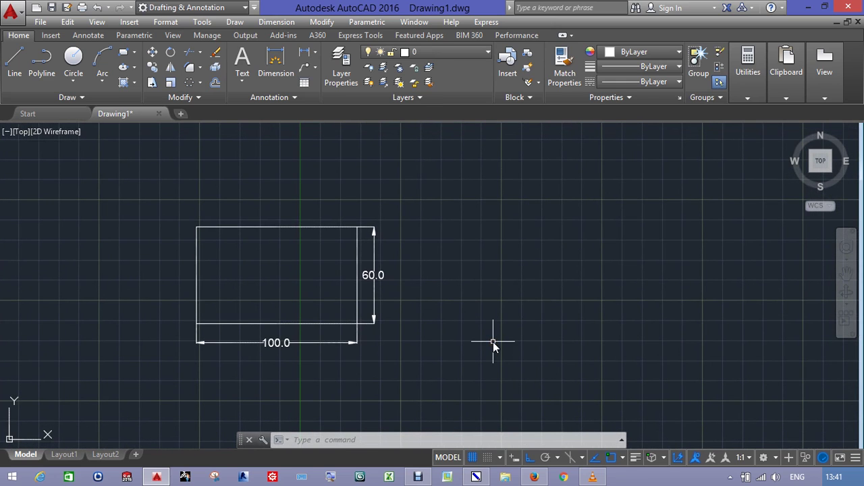
{"action": "type", "text": "l"}
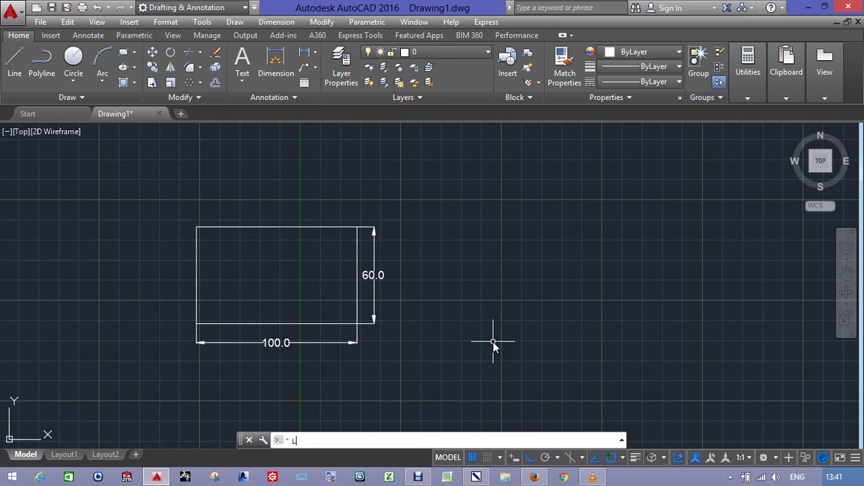
{"action": "key", "text": "Return"}
{"action": "left_click", "coordinate": [482, 343]}
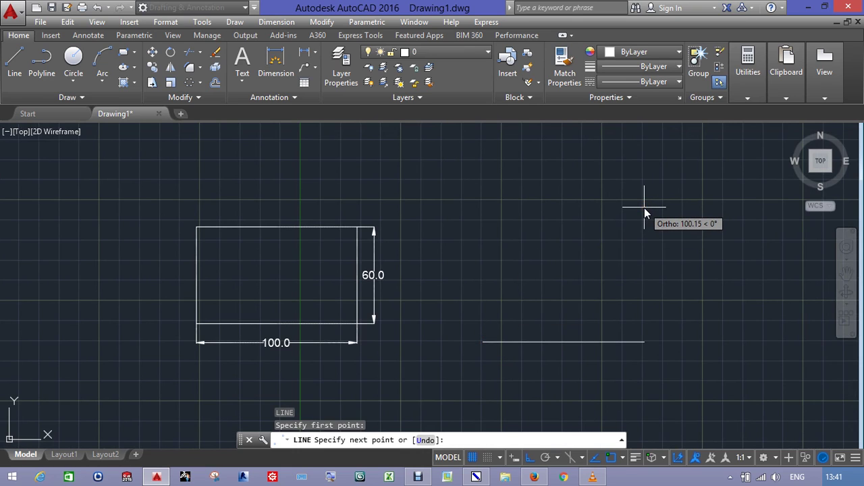
{"action": "type", "text": "100"}
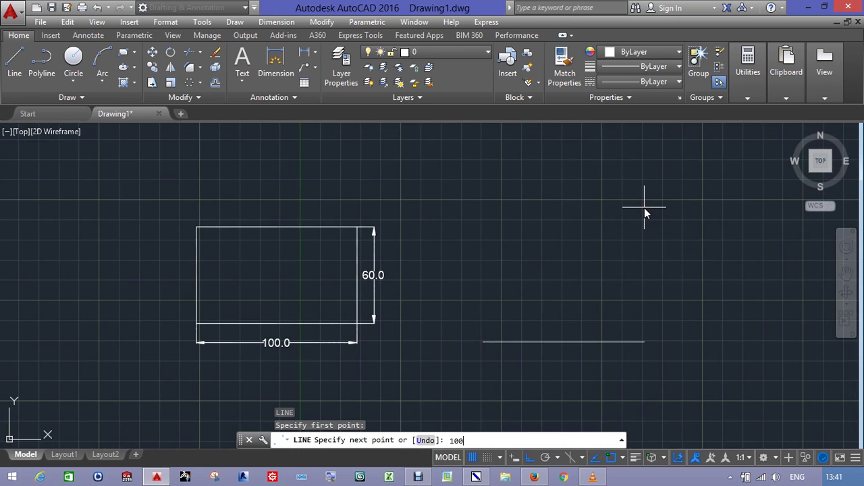
{"action": "type", "text": ",0"}
{"action": "key", "text": "Return"}
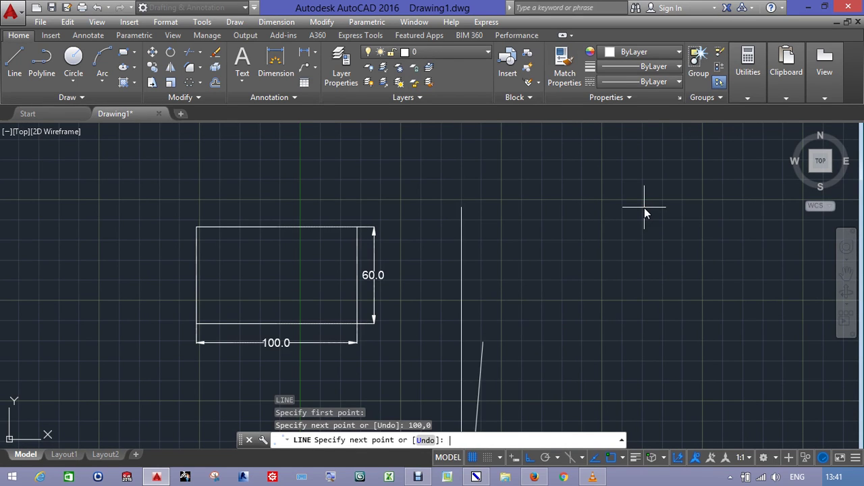
{"action": "scroll", "coordinate": [638, 210], "scroll_direction": "down", "scroll_amount": 1}
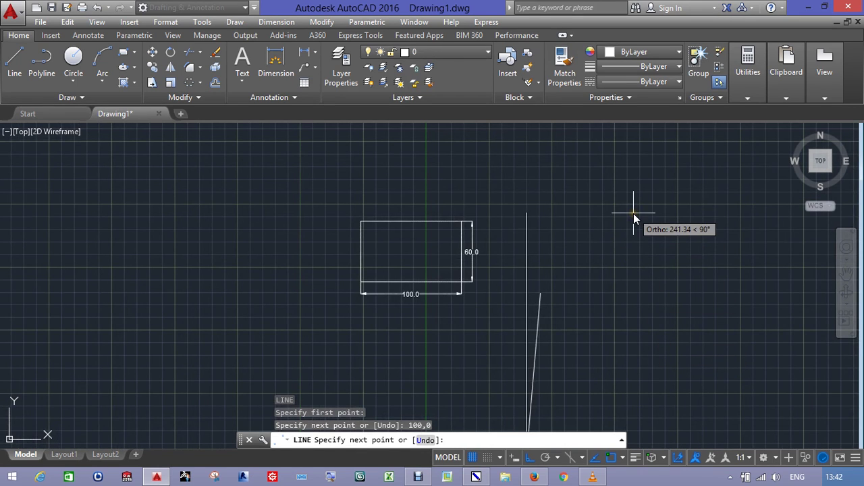
{"action": "key", "text": "ctrl+z"}
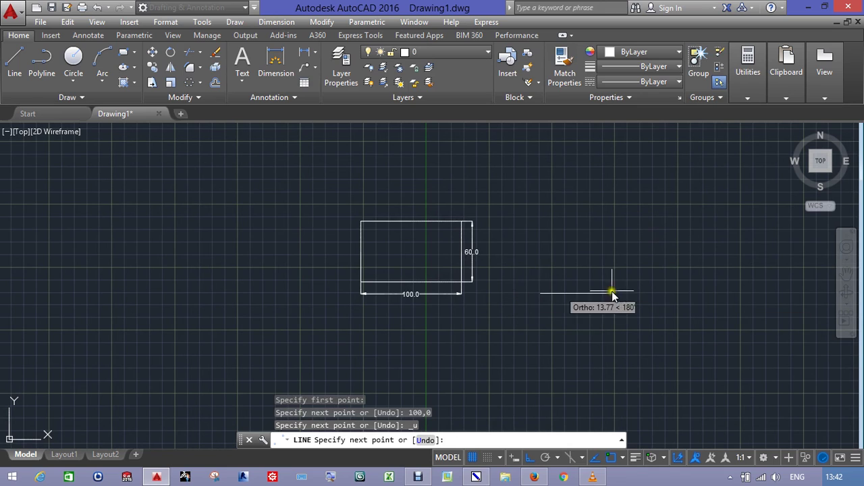
{"action": "type", "text": "@"}
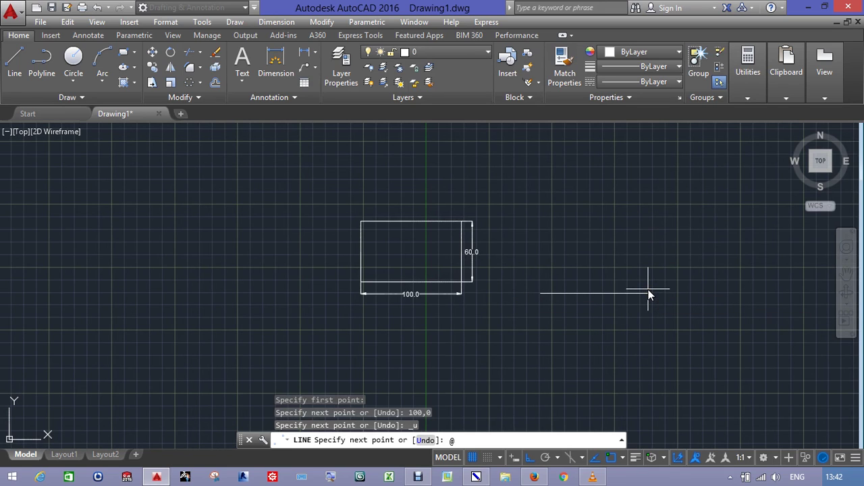
{"action": "type", "text": "100,0"}
{"action": "key", "text": "Return"}
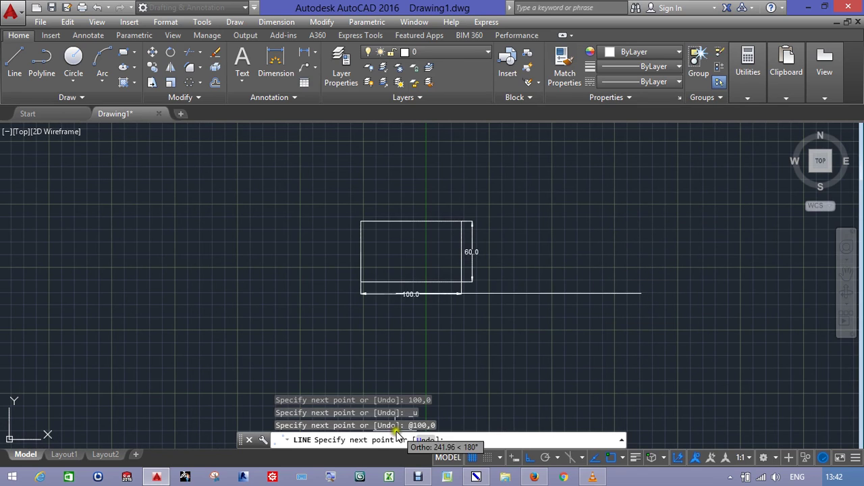
{"action": "key", "text": "ctrl+z"}
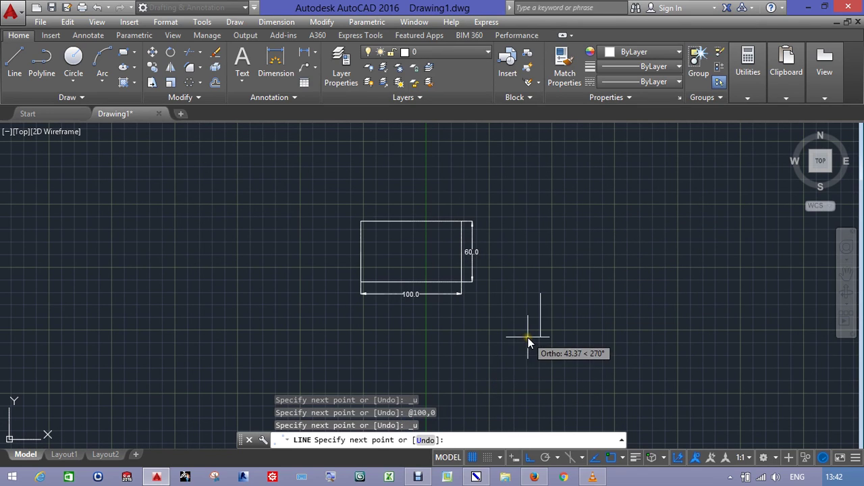
{"action": "key", "text": "Escape"}
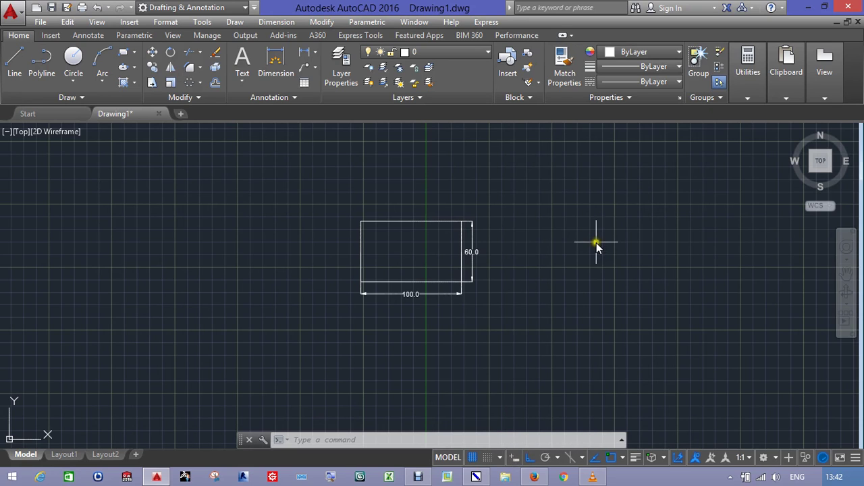
With Dynamic Input on, draw a line from a free point beside the dimensioned rectangle using the relative coordinates 100,0
{"action": "type", "text": "l"}
{"action": "key", "text": "Return"}
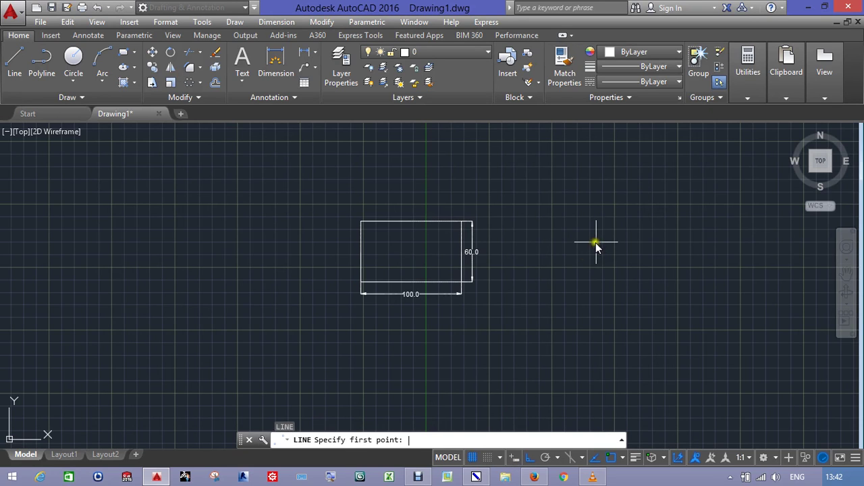
{"action": "left_click", "coordinate": [512, 462]}
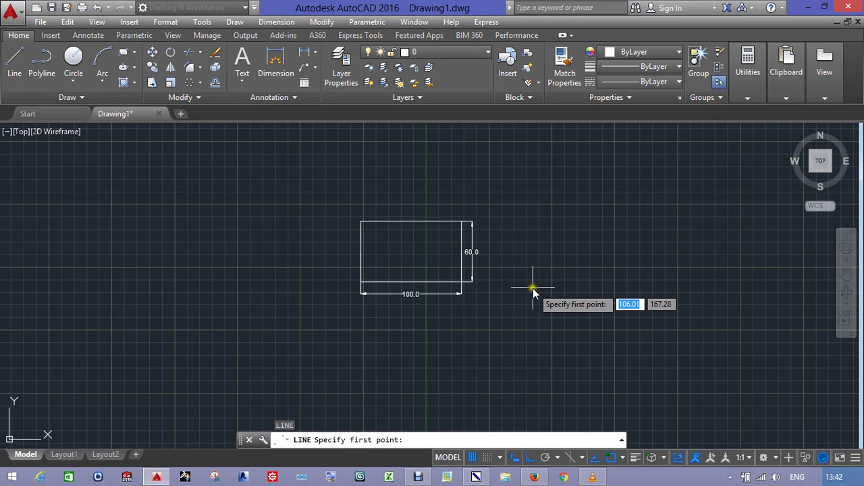
{"action": "left_click", "coordinate": [532, 288]}
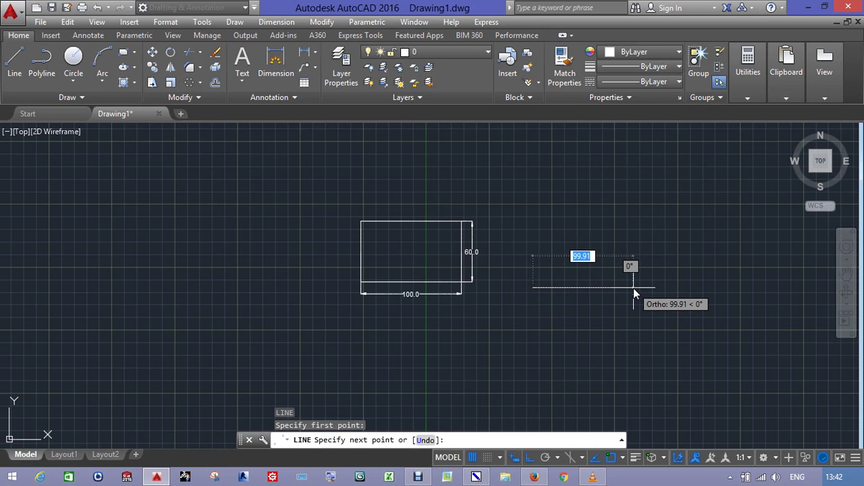
{"action": "type", "text": "100"}
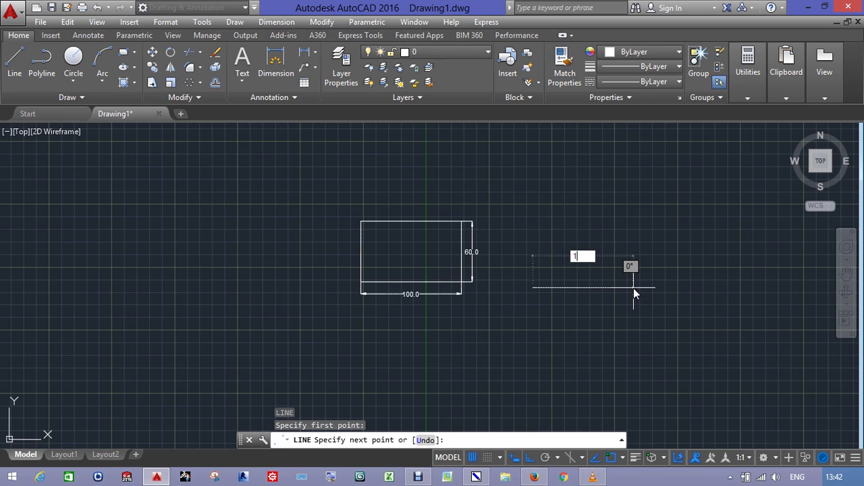
{"action": "key", "text": "Tab"}
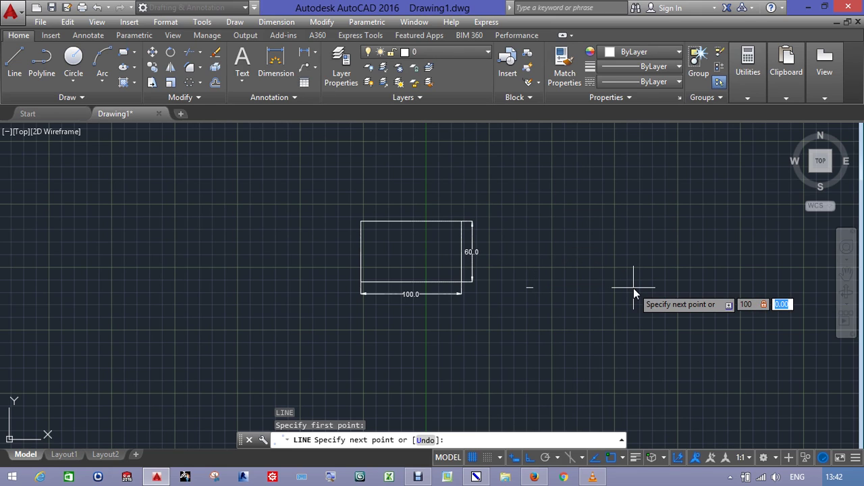
{"action": "type", "text": "0"}
{"action": "key", "text": "Return"}
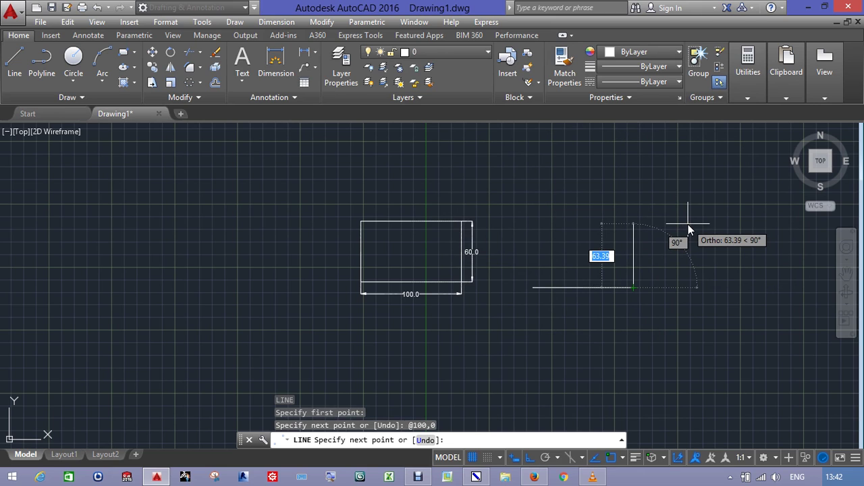
Continue the line with the relative coordinates 0,60 and -100,0 for the second and third sides of the rectangle
{"action": "type", "text": "0,"}
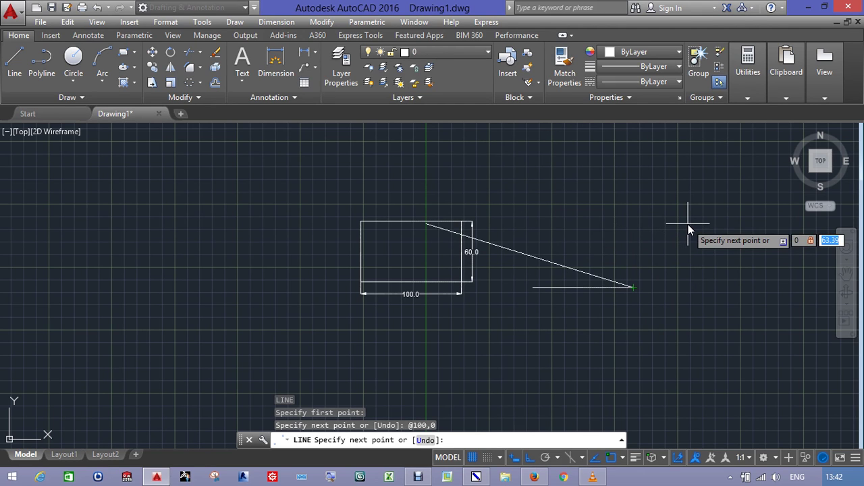
{"action": "type", "text": "60"}
{"action": "key", "text": "Return"}
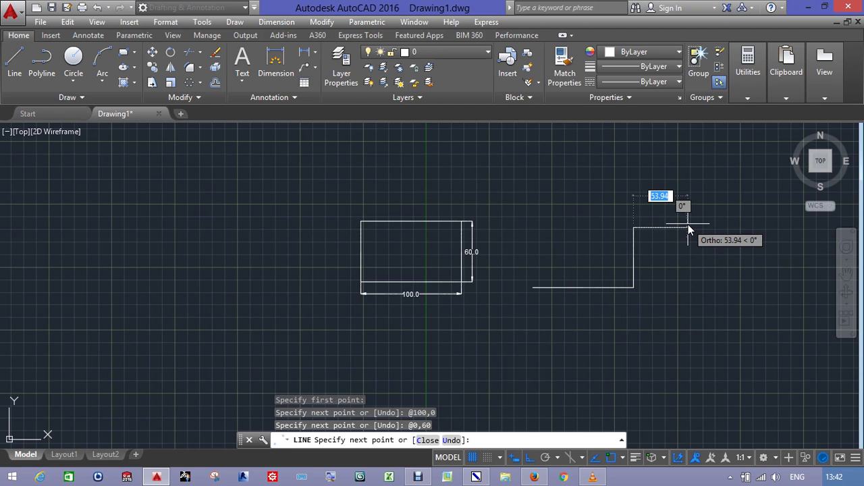
{"action": "type", "text": "-"}
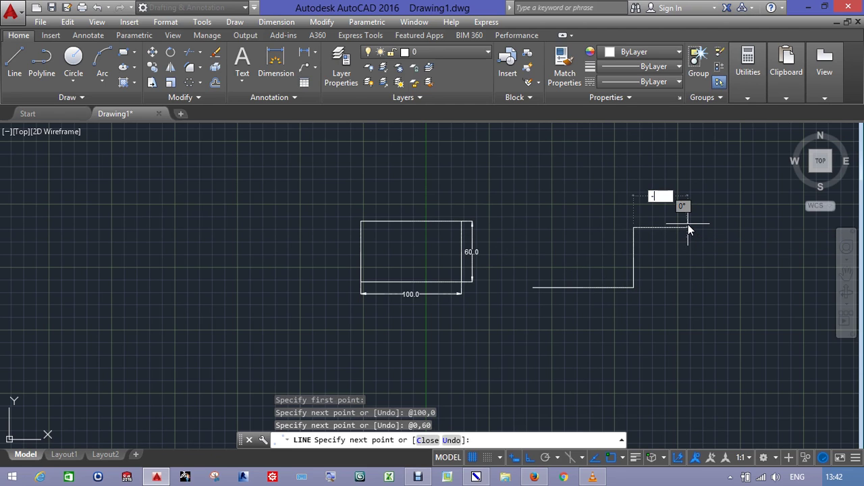
{"action": "type", "text": "100"}
{"action": "key", "text": "Tab"}
{"action": "type", "text": "0"}
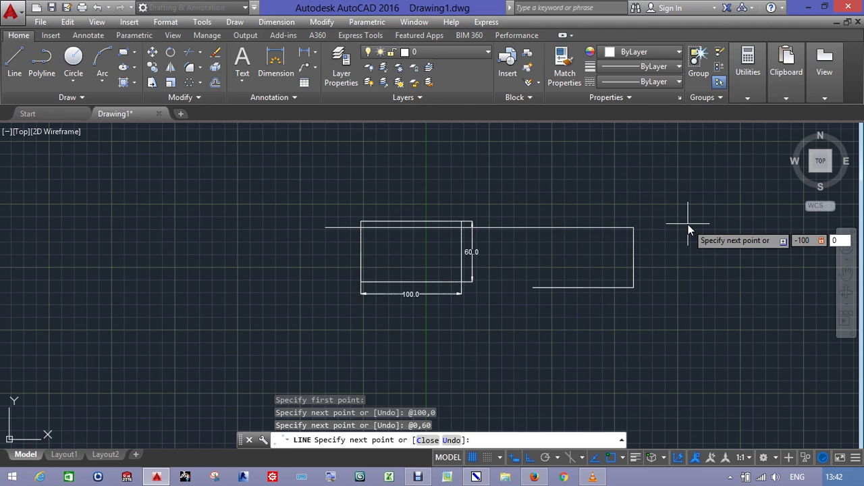
{"action": "key", "text": "Return"}
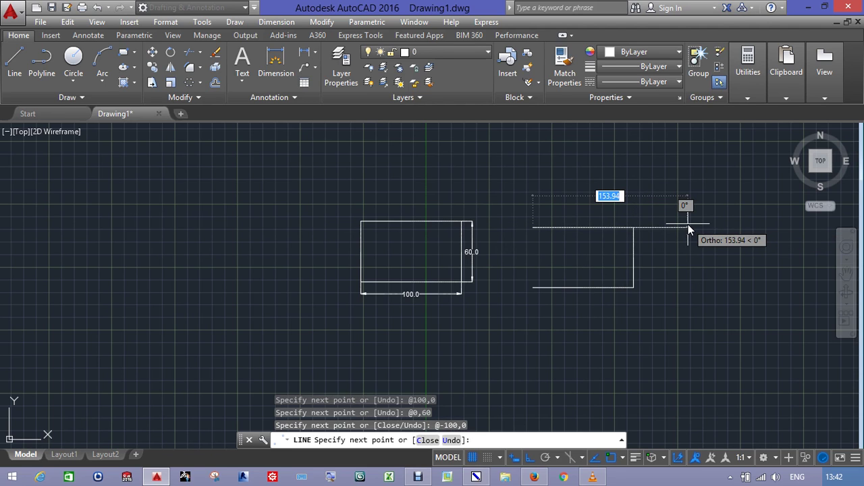
Close the rectangle with a segment at relative coordinates 0,-60 and leave the Line command
{"action": "type", "text": "0"}
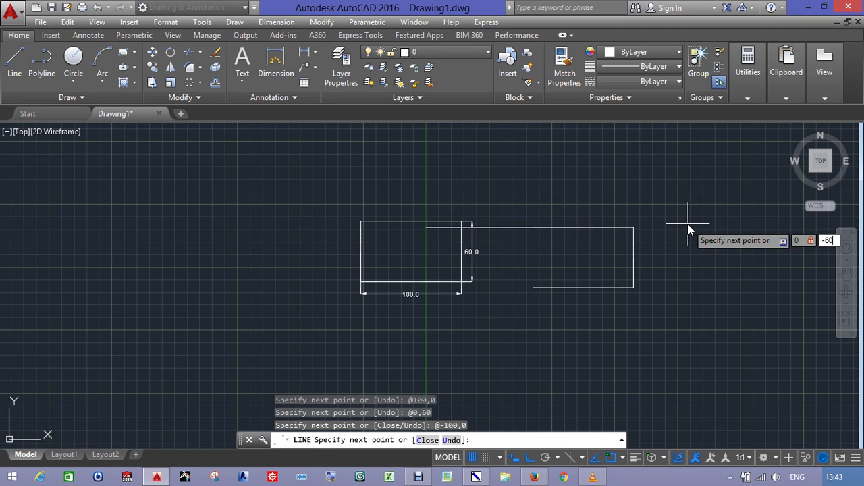
{"action": "type", "text": ",-60"}
{"action": "key", "text": "Return"}
{"action": "key", "text": "Escape"}
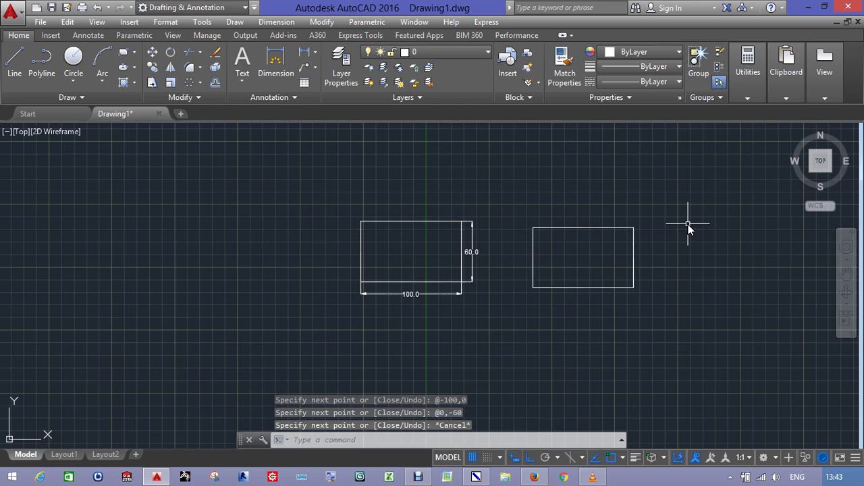
Switch to the notes window, draw a check mark beside POLAR TRACKING F10, and return to the AutoCAD drawing
{"action": "middle_click_drag", "start_coordinate": [666, 276], "coordinate": [603, 280]}
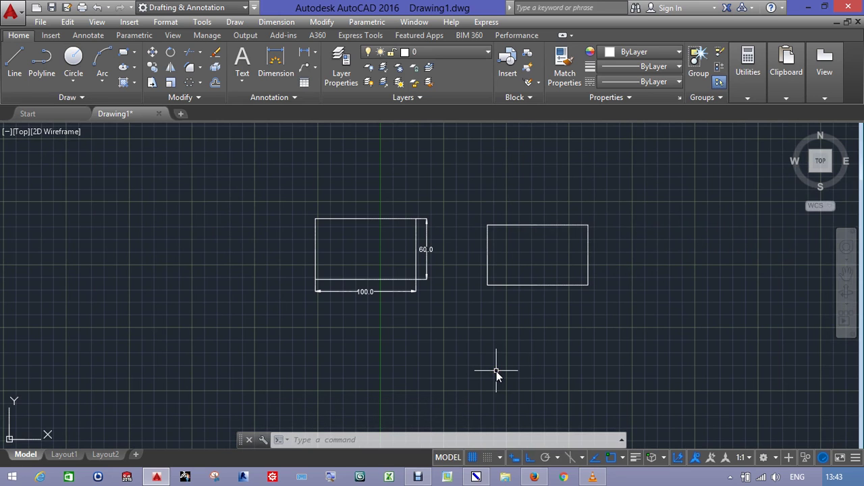
{"action": "middle_click_drag", "start_coordinate": [635, 324], "coordinate": [564, 323]}
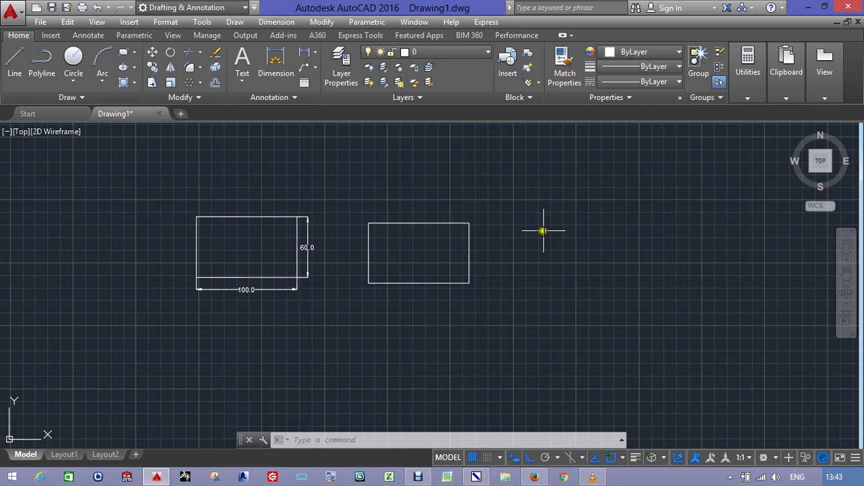
{"action": "middle_click_drag", "start_coordinate": [545, 229], "coordinate": [506, 243]}
{"action": "key", "text": "alt+Tab"}
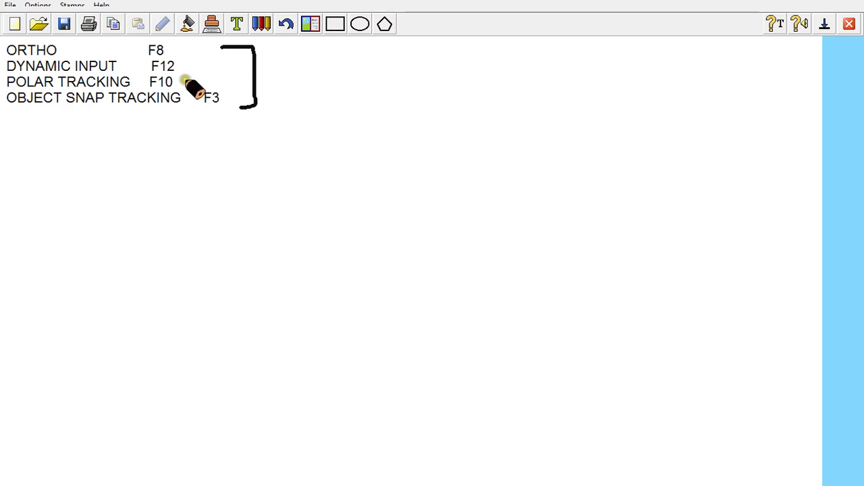
{"action": "left_click_drag", "start_coordinate": [185, 81], "coordinate": [227, 73]}
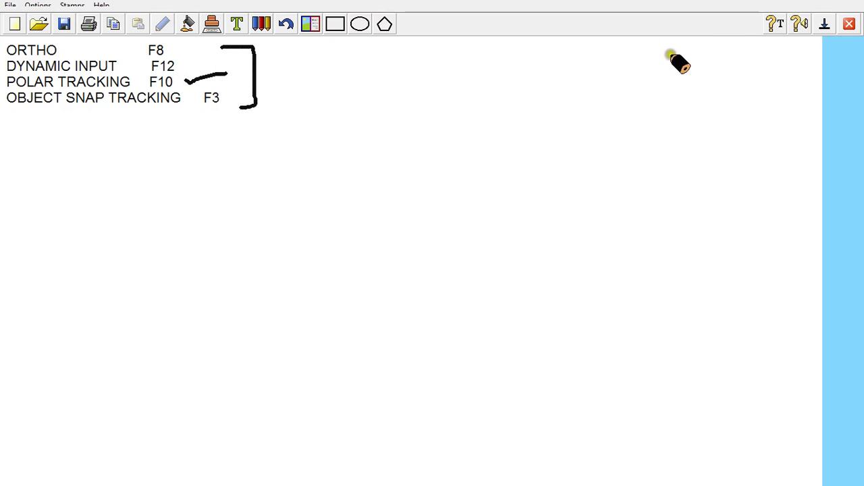
{"action": "key", "text": "alt+Tab"}
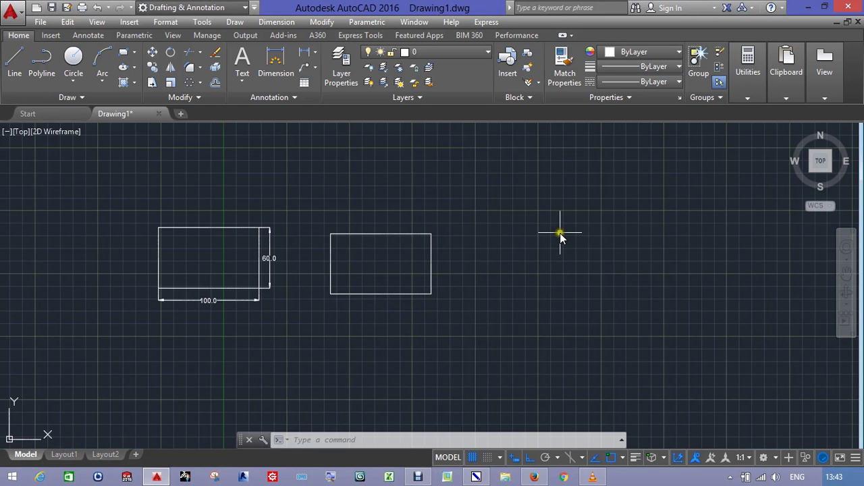
Start a line at a free point beside the second rectangle with Dynamic Input off and turn on Polar Tracking
{"action": "middle_click_drag", "start_coordinate": [560, 234], "coordinate": [484, 249]}
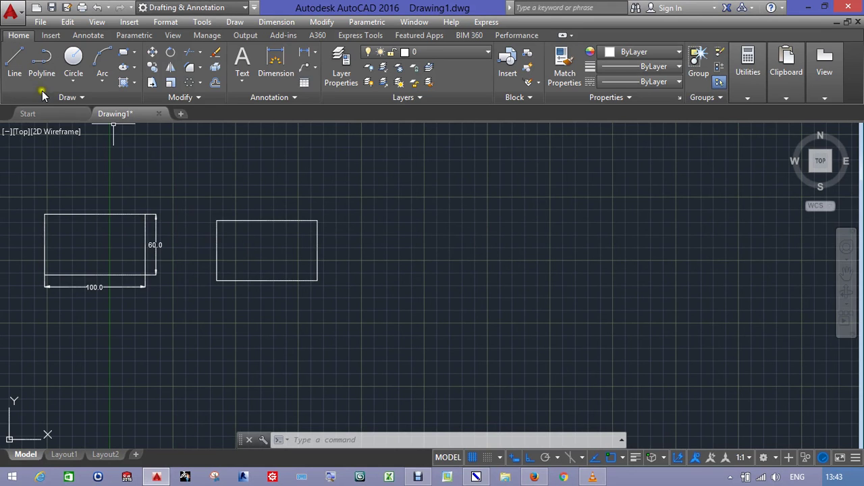
{"action": "left_click", "coordinate": [14, 64]}
{"action": "left_click", "coordinate": [440, 277]}
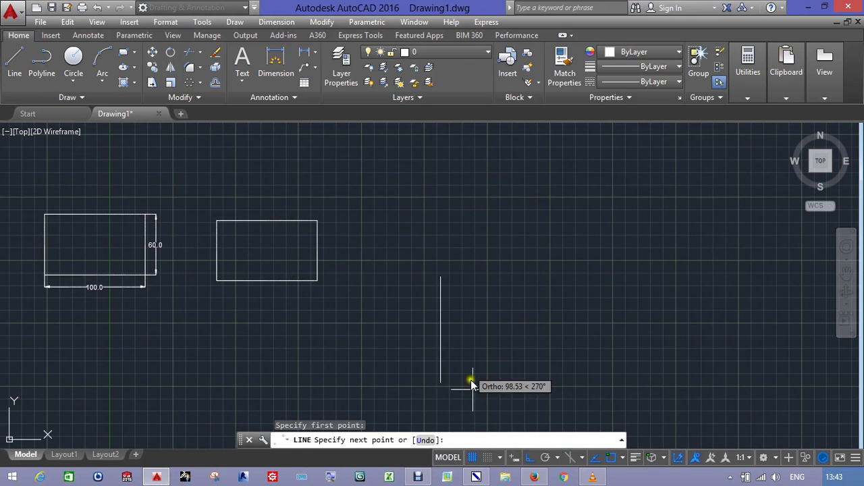
{"action": "left_click", "coordinate": [548, 459]}
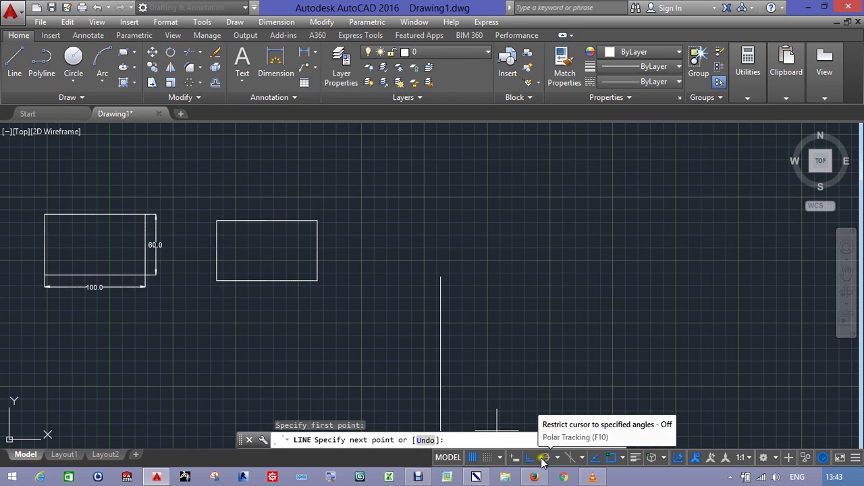
{"action": "left_click", "coordinate": [544, 460]}
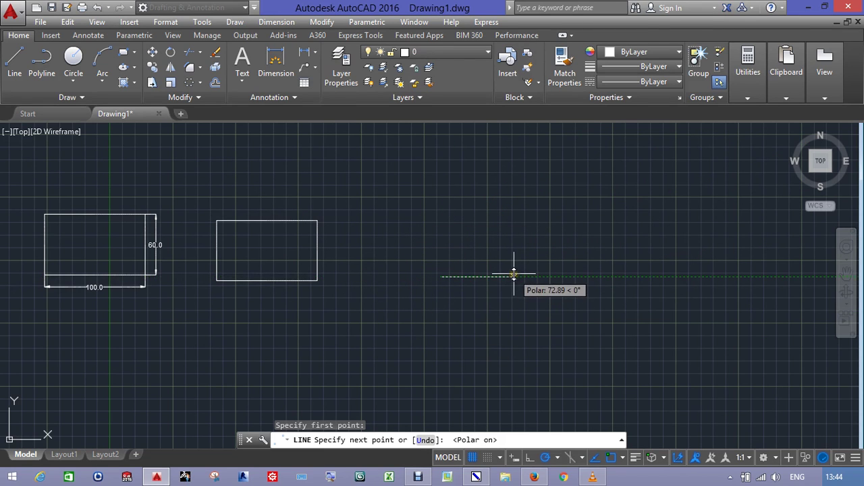
In the polar tracking settings, delete the additional angle 6 and set the increment angle to 30
{"action": "right_click", "coordinate": [546, 459]}
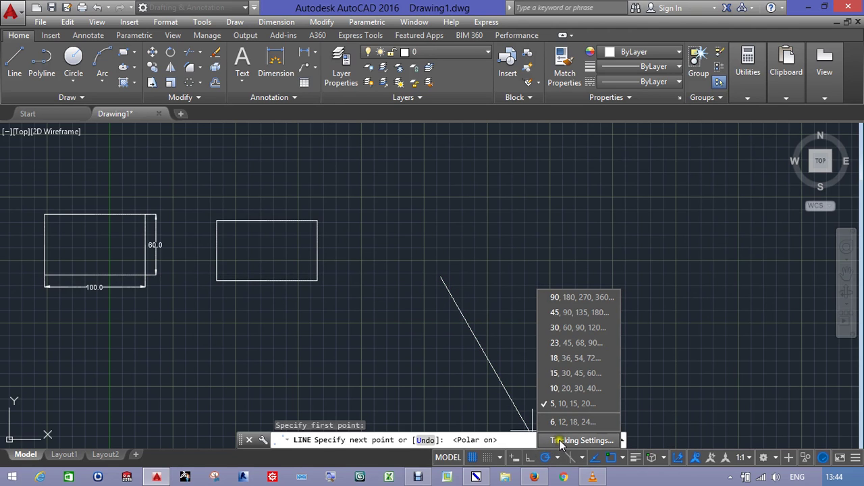
{"action": "left_click", "coordinate": [559, 441]}
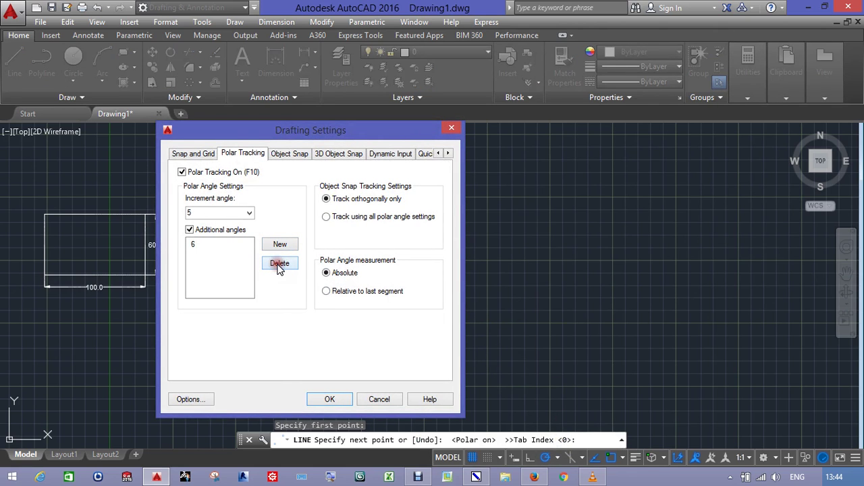
{"action": "left_click", "coordinate": [237, 244]}
{"action": "left_click", "coordinate": [279, 264]}
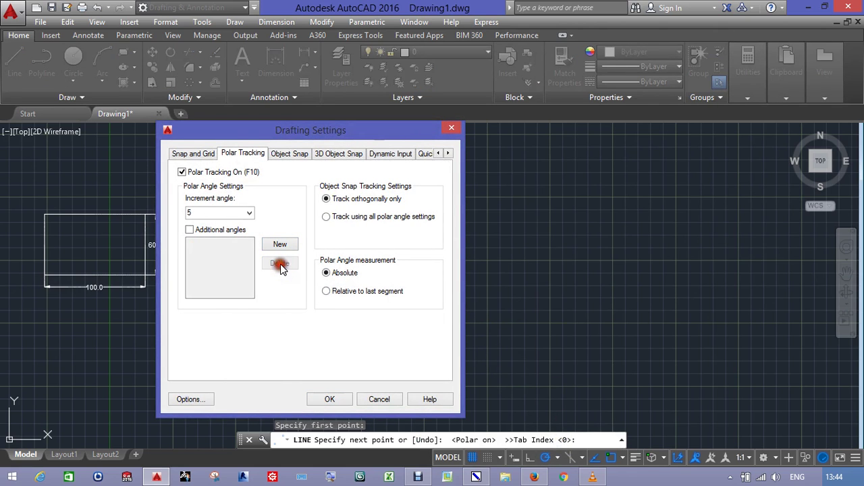
{"action": "left_click", "coordinate": [249, 212]}
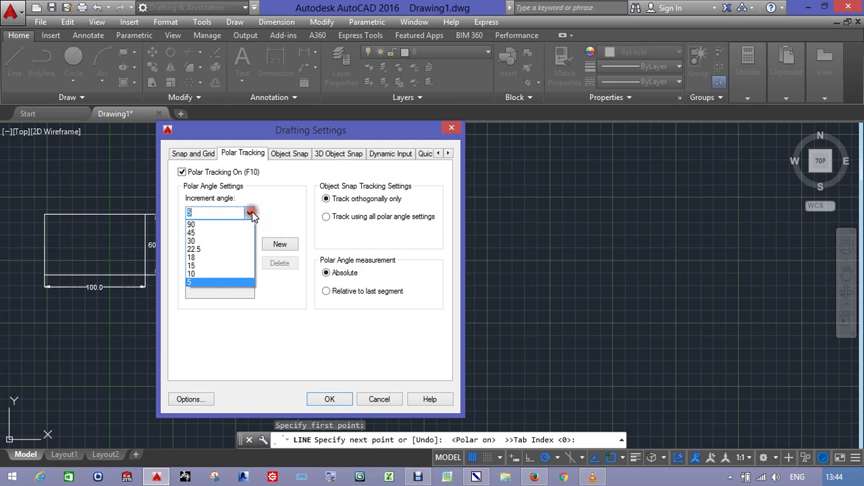
{"action": "left_click", "coordinate": [200, 241]}
{"action": "left_click", "coordinate": [326, 397]}
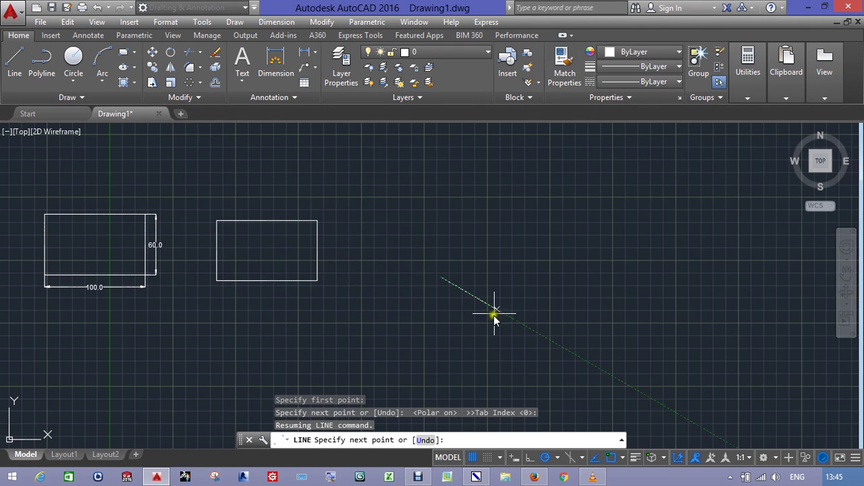
Set the polar tracking increment angle to 40, try it on the pending line and cancel the Line command
{"action": "left_click", "coordinate": [556, 458]}
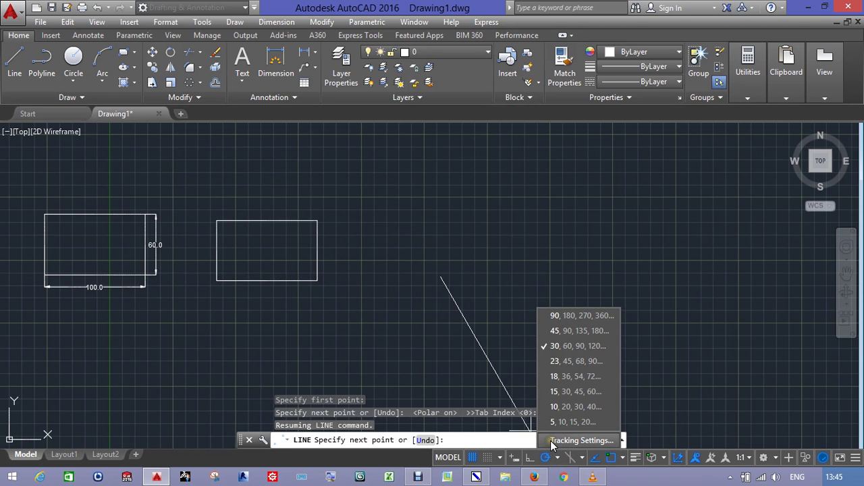
{"action": "left_click", "coordinate": [550, 441]}
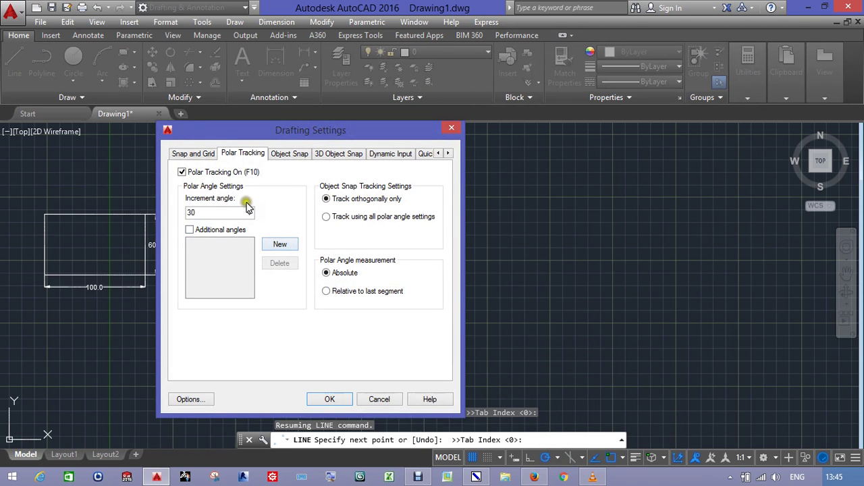
{"action": "left_click_drag", "start_coordinate": [205, 213], "coordinate": [184, 215]}
{"action": "type", "text": "45"}
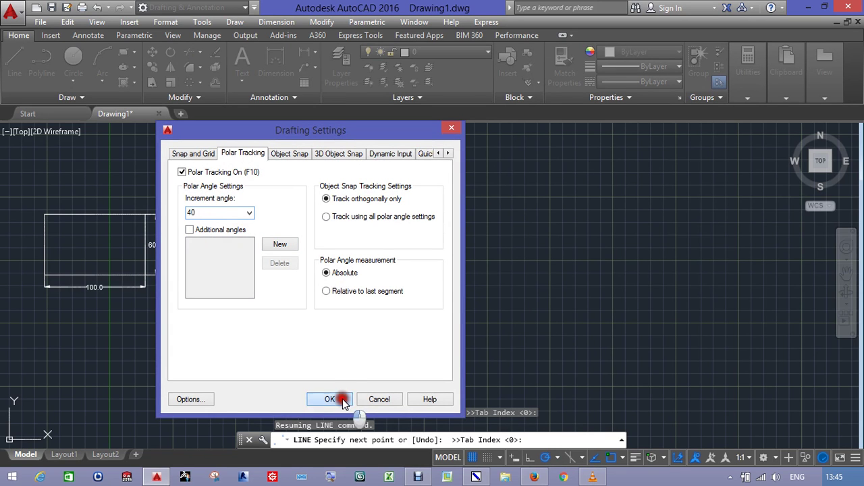
{"action": "left_click", "coordinate": [330, 399]}
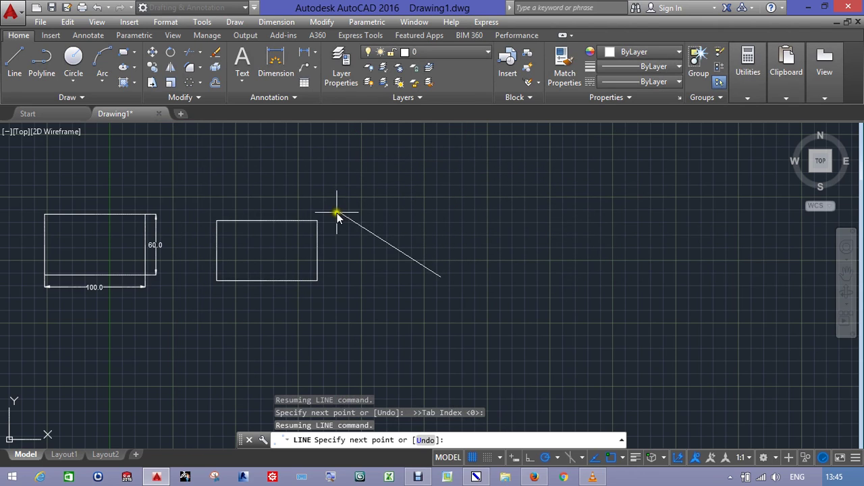
{"action": "left_click", "coordinate": [347, 310]}
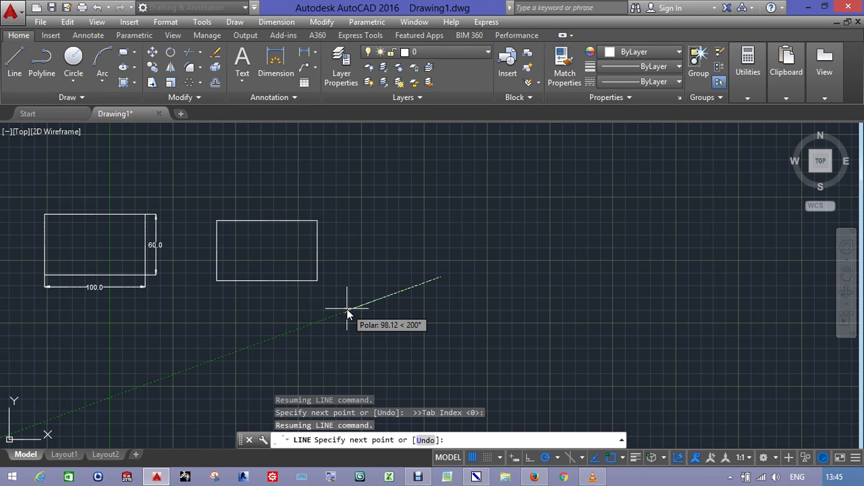
{"action": "key", "text": "Escape"}
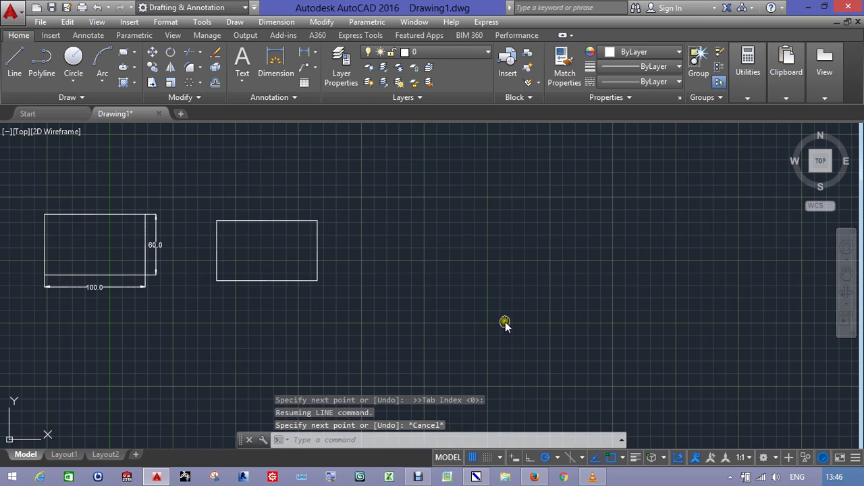
Switch to the notes window with the list of drafting aid shortcuts
{"action": "middle_click_drag", "start_coordinate": [505, 324], "coordinate": [468, 325]}
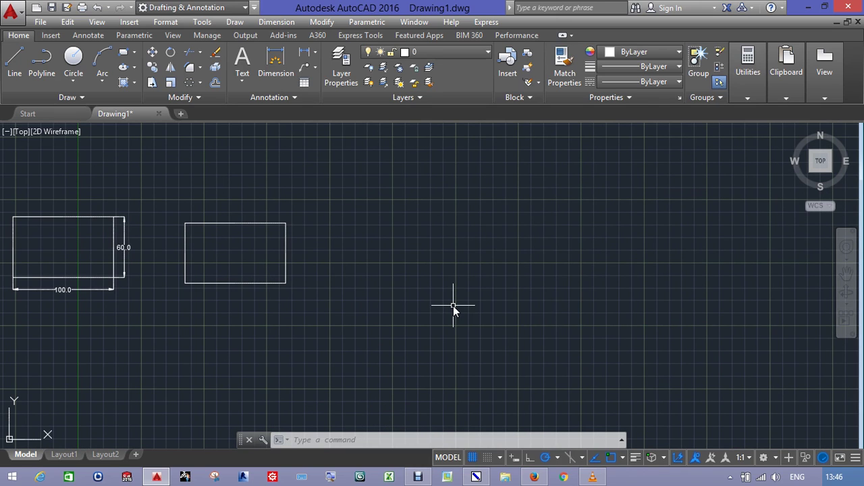
{"action": "left_click", "coordinate": [481, 474]}
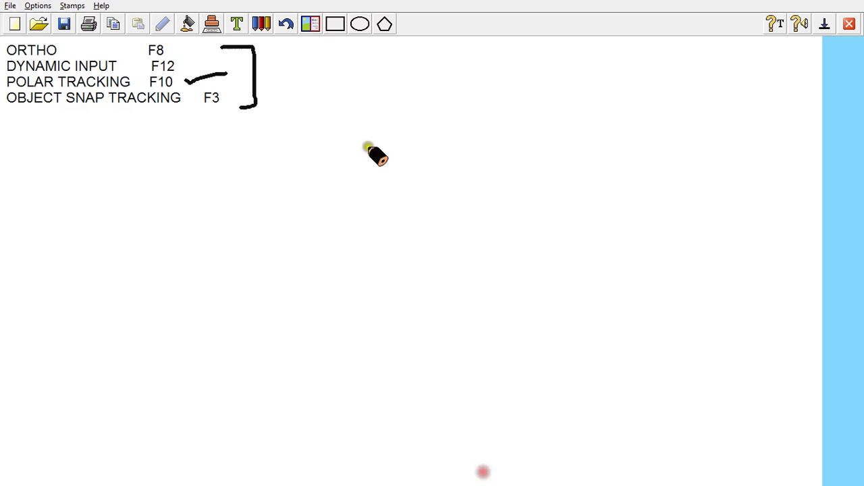
Sketch a triangle below the shortcut list and label its lower-left angle 60 and its base 100
{"action": "mouse_move", "coordinate": [371, 139]}
{"action": "left_mouse_down"}
{"action": "mouse_move", "coordinate": [287, 279]}
{"action": "mouse_move", "coordinate": [372, 142]}
{"action": "mouse_move", "coordinate": [470, 290]}
{"action": "left_mouse_up"}
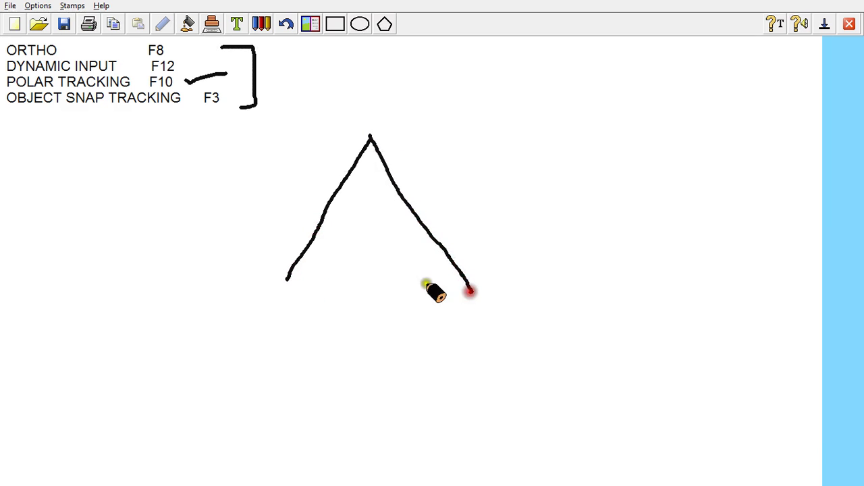
{"action": "mouse_move", "coordinate": [285, 281]}
{"action": "left_mouse_down"}
{"action": "mouse_move", "coordinate": [282, 287]}
{"action": "mouse_move", "coordinate": [431, 293]}
{"action": "left_mouse_up"}
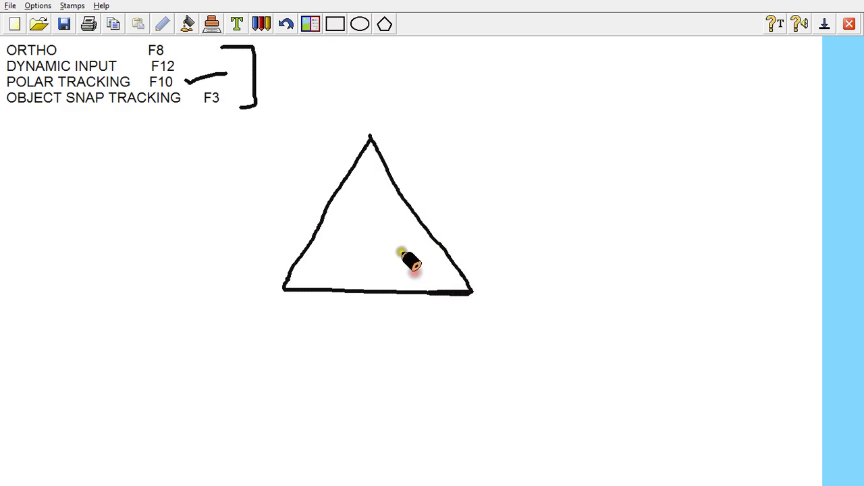
{"action": "left_click_drag", "start_coordinate": [301, 266], "coordinate": [304, 288]}
{"action": "mouse_move", "coordinate": [324, 254]}
{"action": "left_mouse_down"}
{"action": "mouse_move", "coordinate": [326, 281]}
{"action": "mouse_move", "coordinate": [322, 269]}
{"action": "mouse_move", "coordinate": [333, 259]}
{"action": "left_mouse_up"}
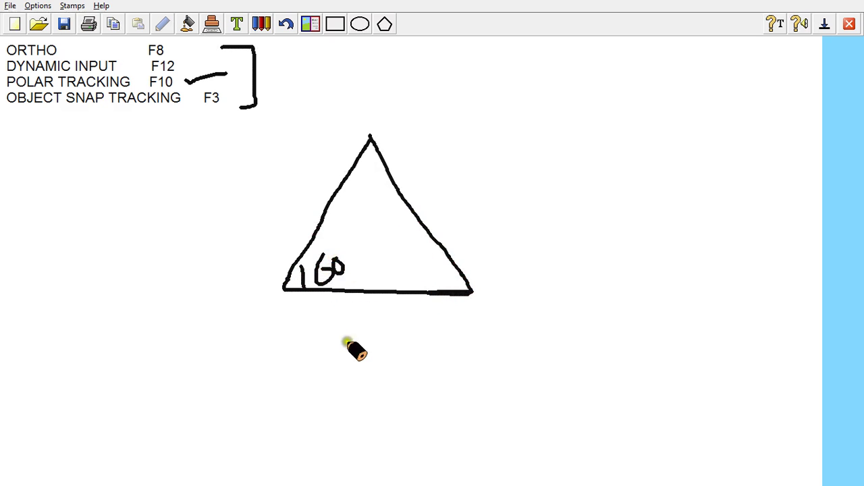
{"action": "left_click", "coordinate": [352, 305]}
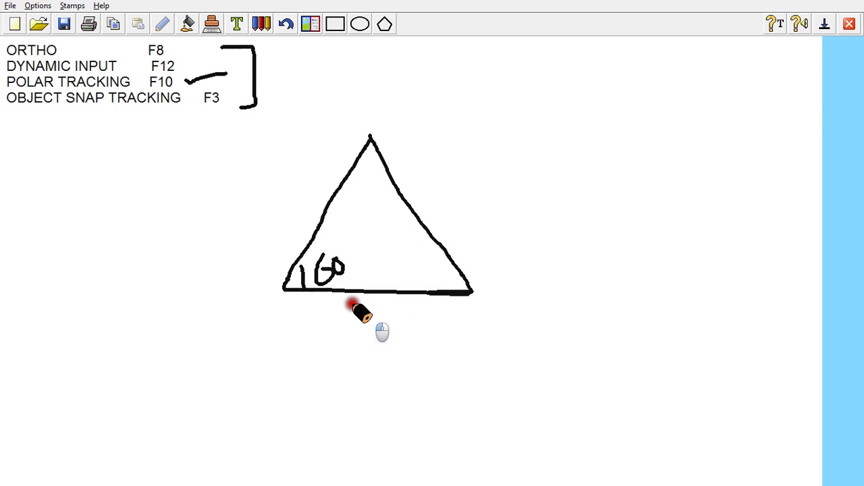
{"action": "mouse_move", "coordinate": [353, 305]}
{"action": "left_mouse_down"}
{"action": "mouse_move", "coordinate": [352, 330]}
{"action": "mouse_move", "coordinate": [368, 323]}
{"action": "mouse_move", "coordinate": [373, 305]}
{"action": "left_mouse_up"}
{"action": "left_click_drag", "start_coordinate": [417, 322], "coordinate": [400, 305]}
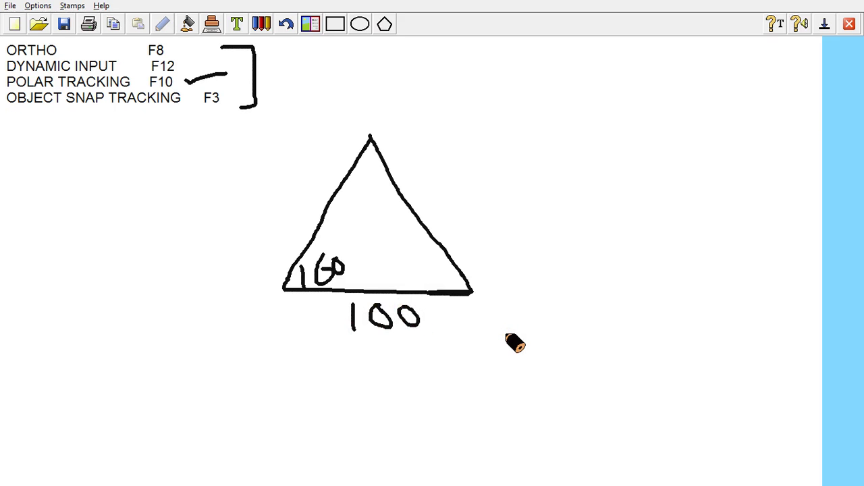
Switch to AutoCAD, set the polar tracking increment angle to 60 and start a line at a free point beside the second rectangle
{"action": "key", "text": "alt+Tab"}
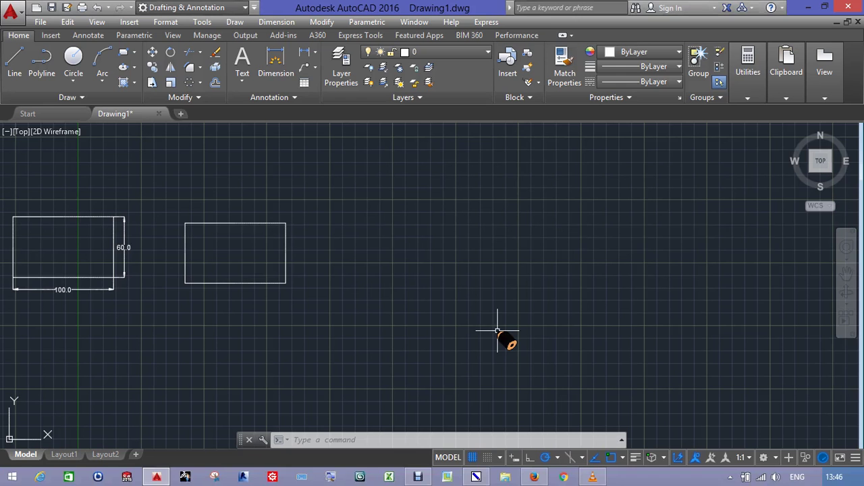
{"action": "right_click", "coordinate": [546, 460]}
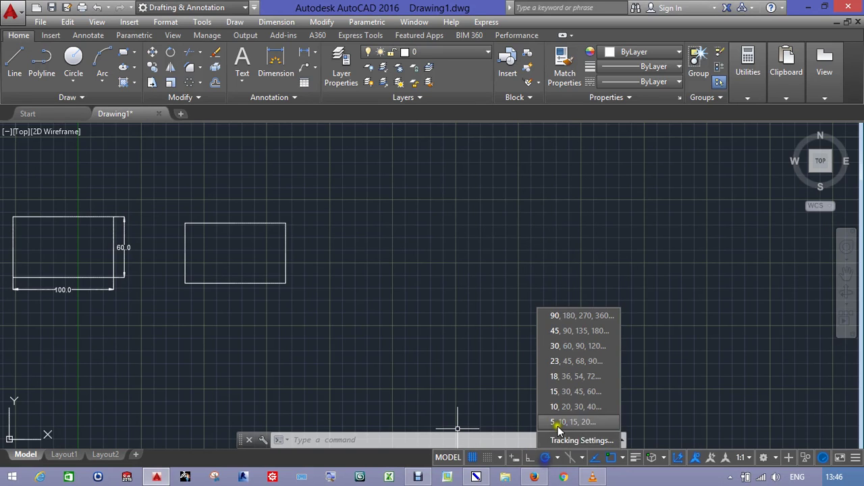
{"action": "left_click", "coordinate": [561, 441]}
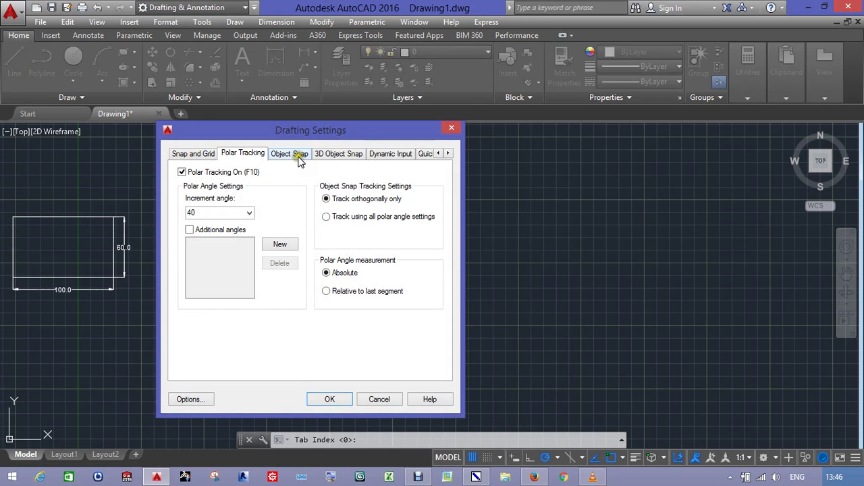
{"action": "left_click_drag", "start_coordinate": [236, 211], "coordinate": [184, 215]}
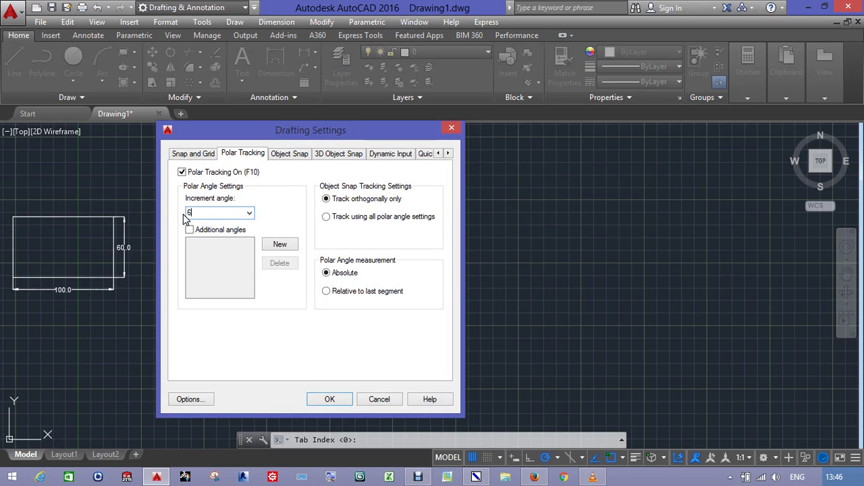
{"action": "left_click", "coordinate": [329, 399]}
{"action": "left_click", "coordinate": [14, 64]}
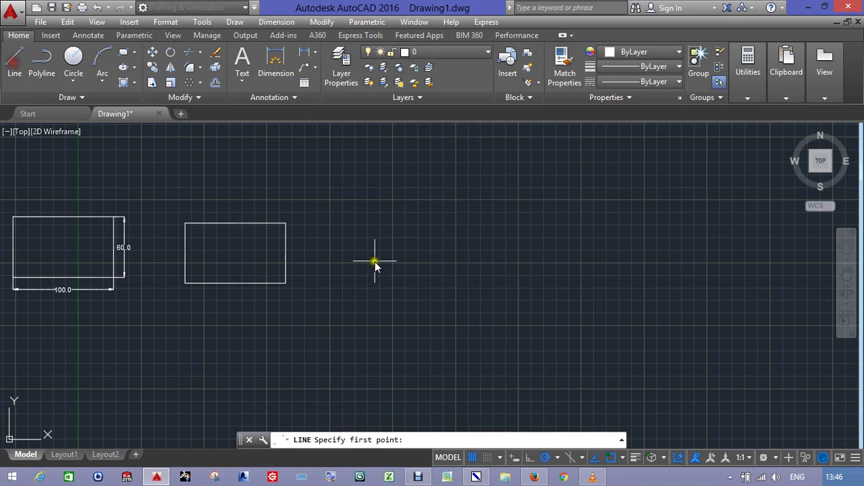
{"action": "left_click", "coordinate": [382, 272]}
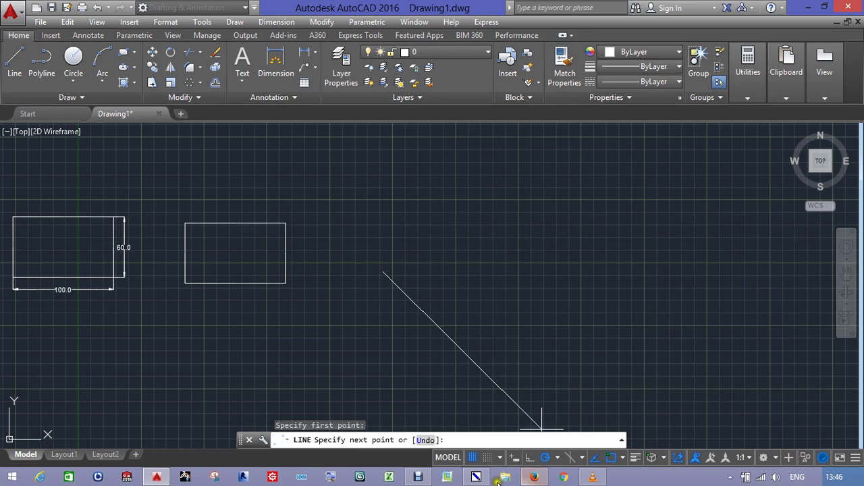
Switch to the notes window and label the two slanted sides of the sketched triangle 100 each
{"action": "left_click", "coordinate": [479, 477]}
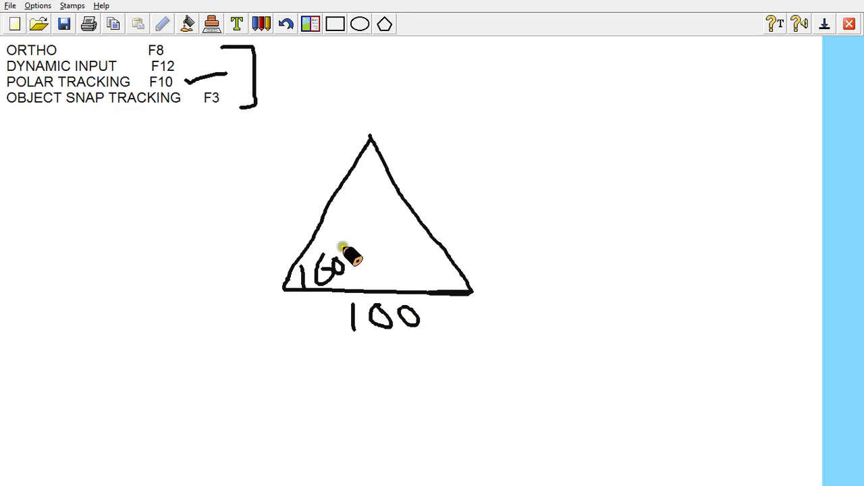
{"action": "left_click_drag", "start_coordinate": [276, 199], "coordinate": [292, 224]}
{"action": "mouse_move", "coordinate": [307, 184]}
{"action": "left_mouse_down"}
{"action": "mouse_move", "coordinate": [309, 199]}
{"action": "mouse_move", "coordinate": [320, 187]}
{"action": "mouse_move", "coordinate": [284, 166]}
{"action": "left_mouse_up"}
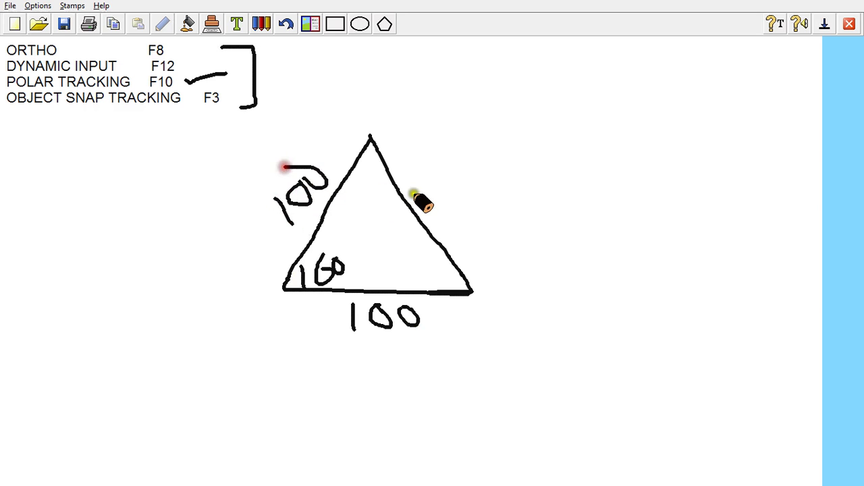
{"action": "mouse_move", "coordinate": [429, 181]}
{"action": "left_mouse_down"}
{"action": "mouse_move", "coordinate": [431, 218]}
{"action": "mouse_move", "coordinate": [465, 189]}
{"action": "left_mouse_up"}
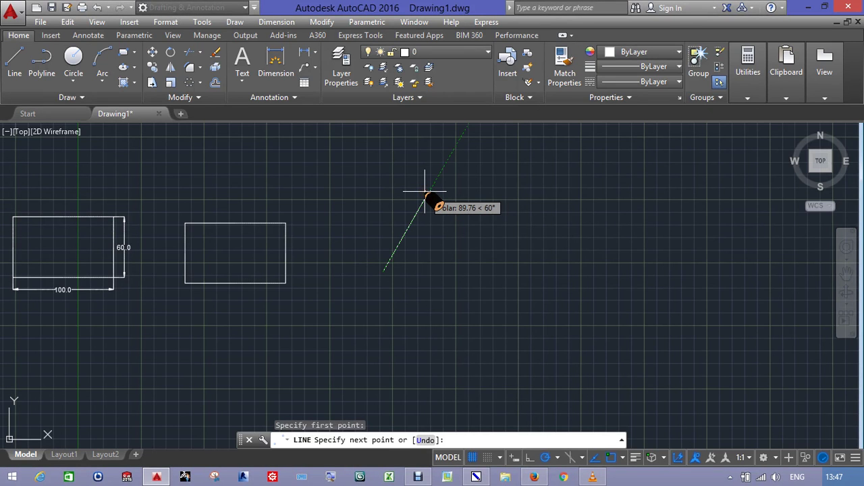
Back in AutoCAD, draw the triangle's first side 100 long along the 60° polar tracking direction
{"action": "type", "text": "100"}
{"action": "key", "text": "Return"}
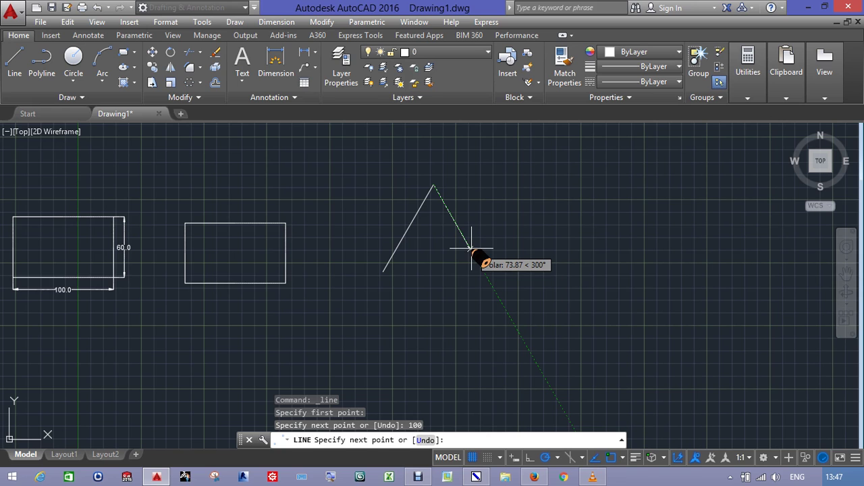
In the notes window, sketch a reference line and angle arcs at the triangle's apex and write 360-60=300
{"action": "left_click", "coordinate": [476, 477]}
{"action": "left_click_drag", "start_coordinate": [370, 135], "coordinate": [551, 151]}
{"action": "mouse_move", "coordinate": [414, 154]}
{"action": "left_mouse_down"}
{"action": "mouse_move", "coordinate": [405, 174]}
{"action": "mouse_move", "coordinate": [450, 177]}
{"action": "mouse_move", "coordinate": [359, 90]}
{"action": "mouse_move", "coordinate": [370, 196]}
{"action": "mouse_move", "coordinate": [398, 194]}
{"action": "left_mouse_up"}
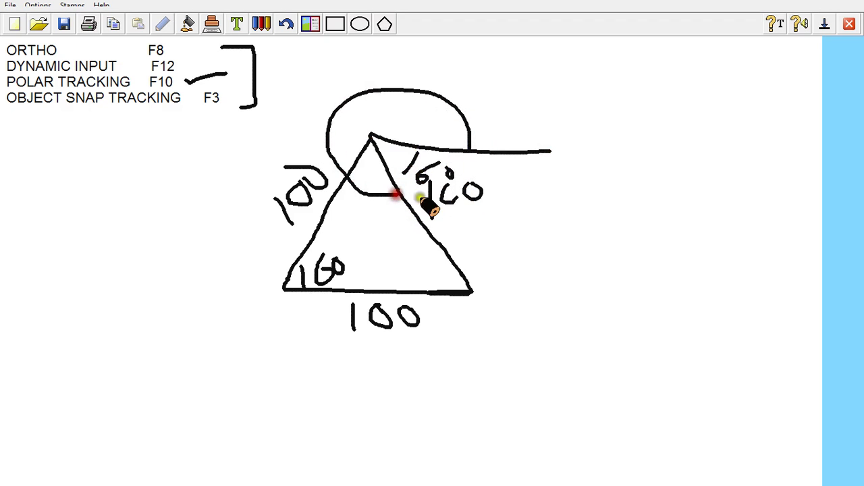
{"action": "left_click_drag", "start_coordinate": [454, 80], "coordinate": [476, 110]}
{"action": "mouse_move", "coordinate": [496, 76]}
{"action": "left_mouse_down"}
{"action": "mouse_move", "coordinate": [498, 100]}
{"action": "mouse_move", "coordinate": [498, 82]}
{"action": "mouse_move", "coordinate": [543, 81]}
{"action": "mouse_move", "coordinate": [549, 93]}
{"action": "mouse_move", "coordinate": [574, 67]}
{"action": "mouse_move", "coordinate": [620, 68]}
{"action": "mouse_move", "coordinate": [643, 91]}
{"action": "mouse_move", "coordinate": [655, 66]}
{"action": "mouse_move", "coordinate": [671, 67]}
{"action": "left_mouse_up"}
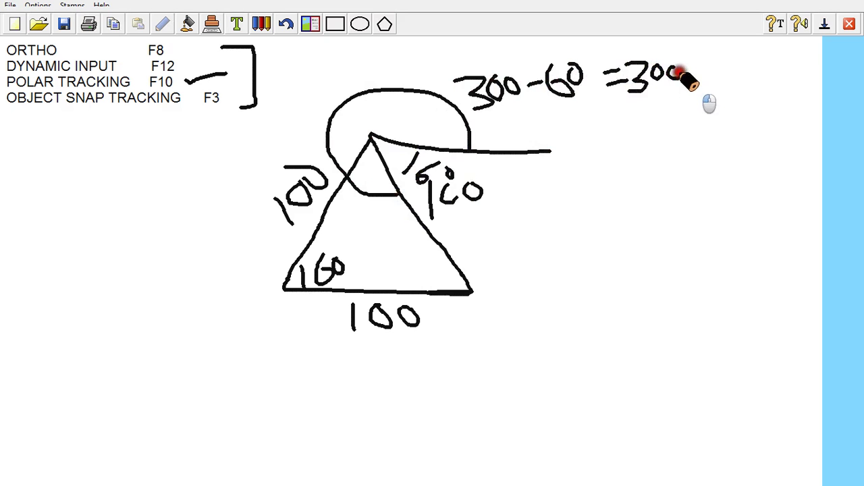
{"action": "left_click_drag", "start_coordinate": [504, 70], "coordinate": [516, 61]}
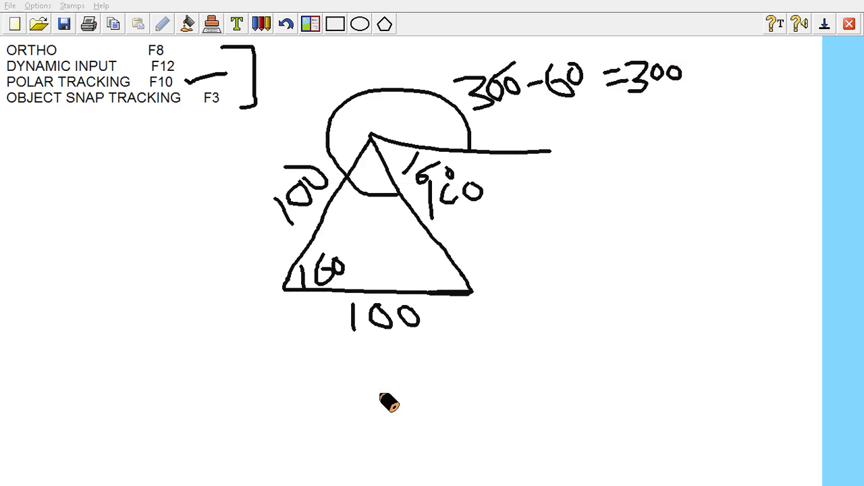
Return to AutoCAD, draw the second side 100 long at 300° and close the triangle at its starting point
{"action": "key", "text": "Escape"}
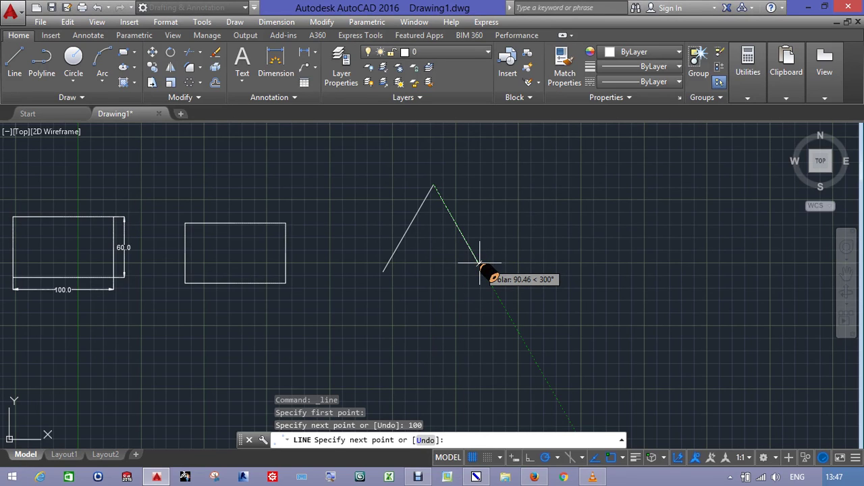
{"action": "type", "text": "100"}
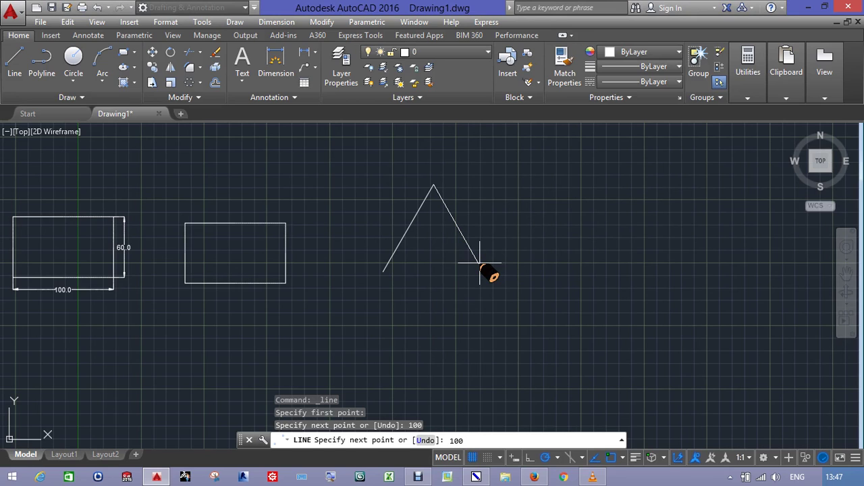
{"action": "key", "text": "Return"}
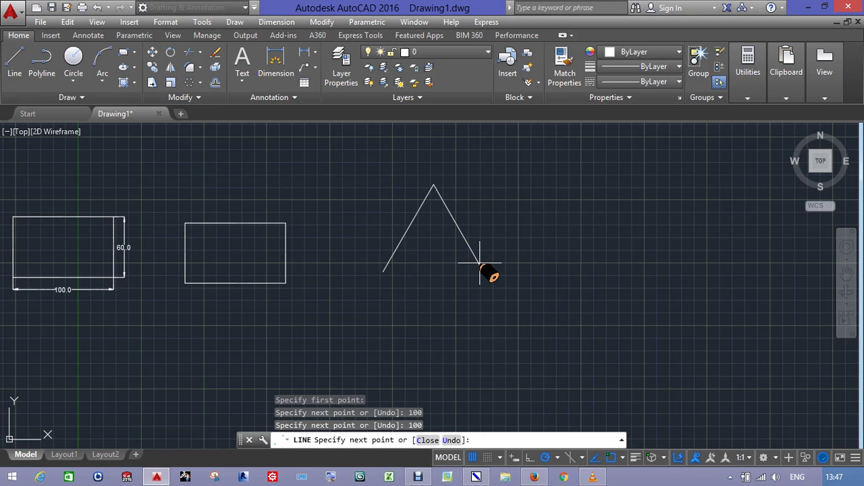
{"action": "left_click", "coordinate": [384, 272]}
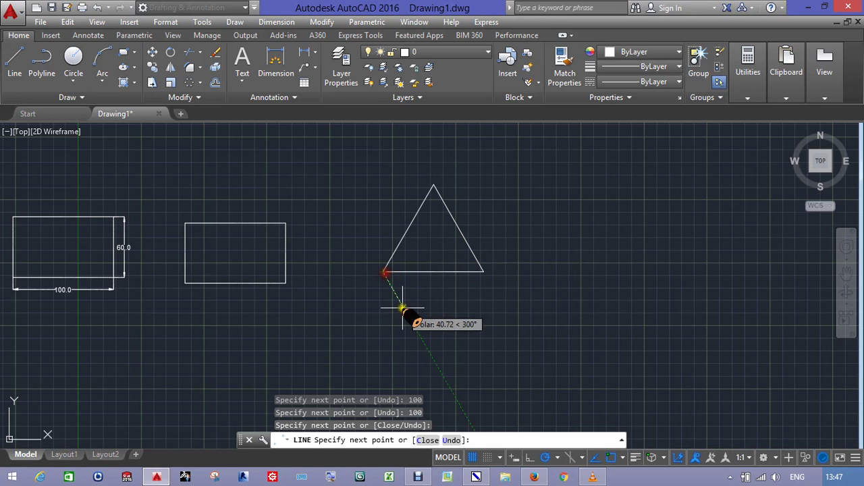
{"action": "key", "text": "Escape"}
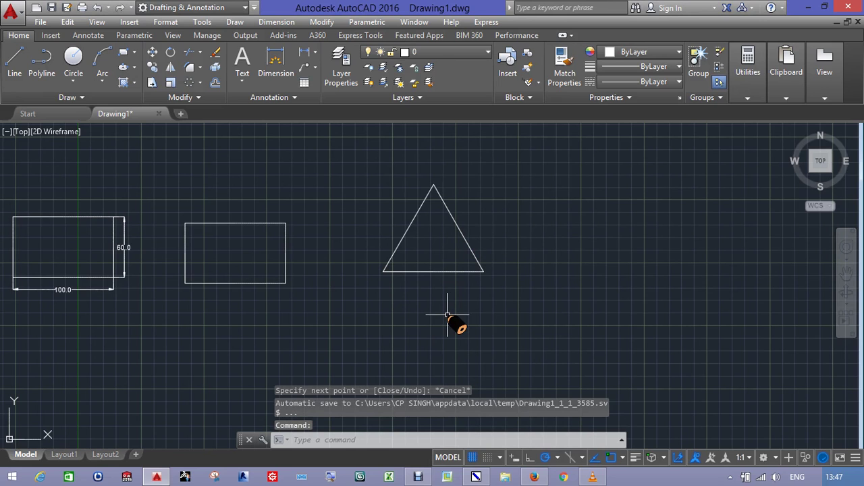
Delete both rectangles, their dimensions and the triangle from the drawing
{"action": "middle_click_drag", "start_coordinate": [447, 316], "coordinate": [522, 331]}
{"action": "left_click", "coordinate": [588, 173]}
{"action": "left_click", "coordinate": [67, 330]}
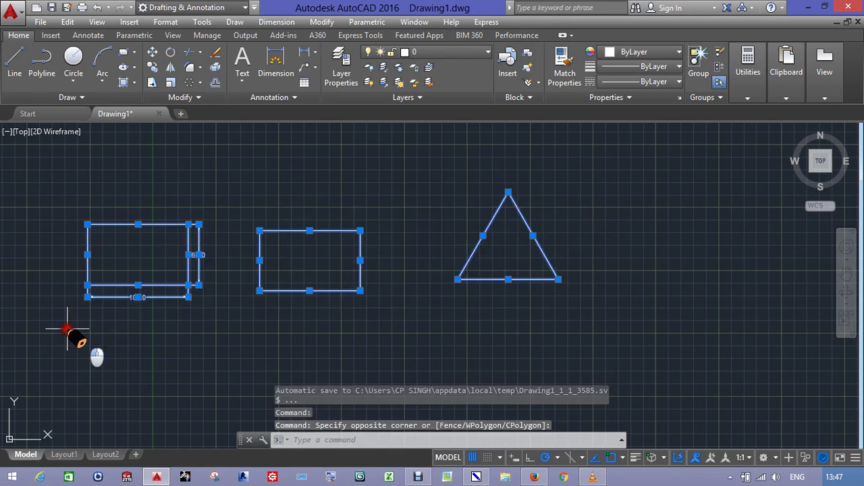
{"action": "key", "text": "Delete"}
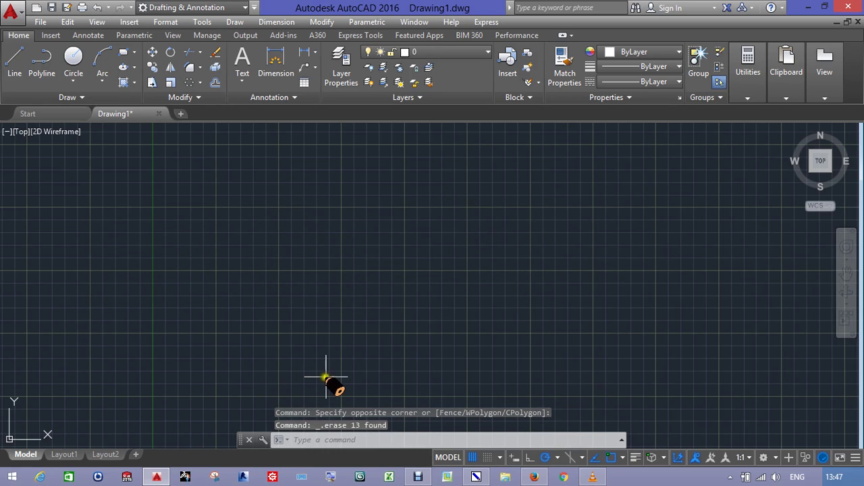